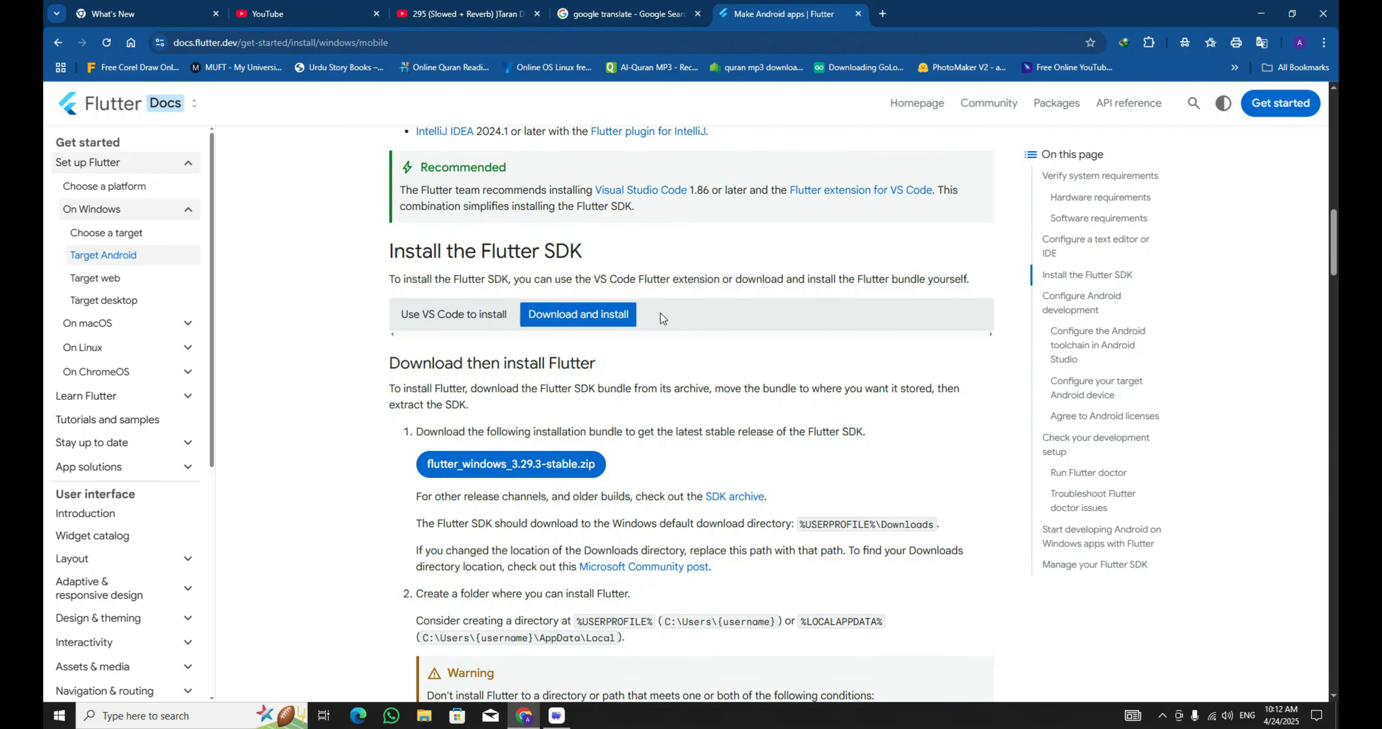
Read through the Flutter SDK download and install instructions for Windows.
scroll(661, 314, "down", 3)
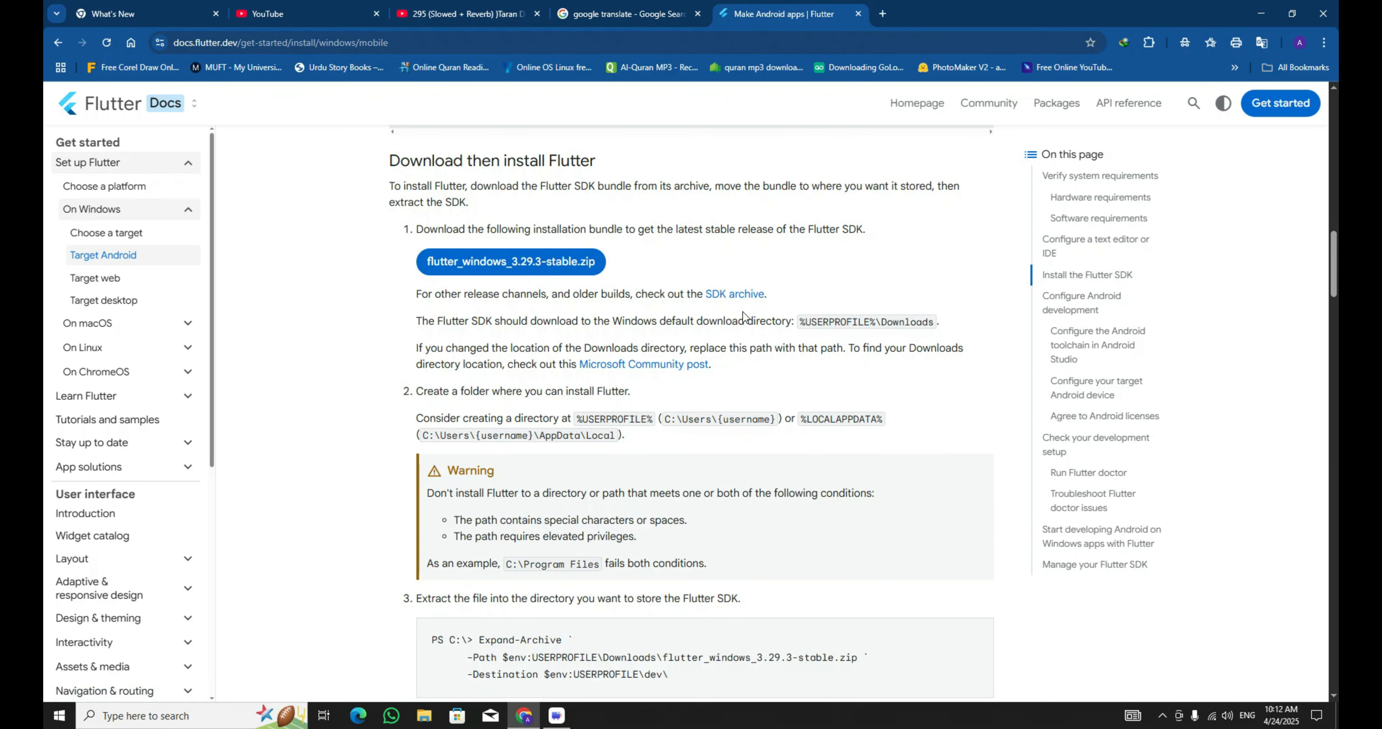
scroll(595, 379, "down", 1)
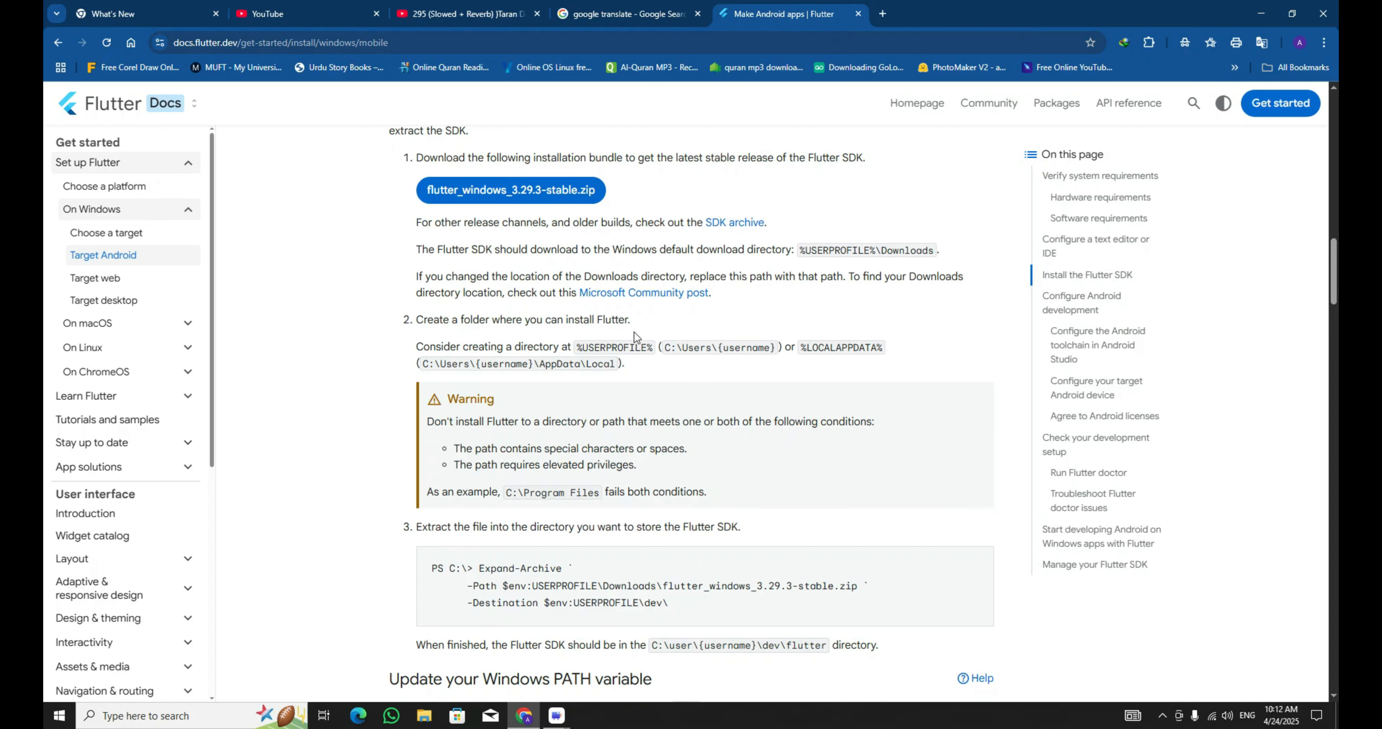
scroll(633, 332, "down", 1)
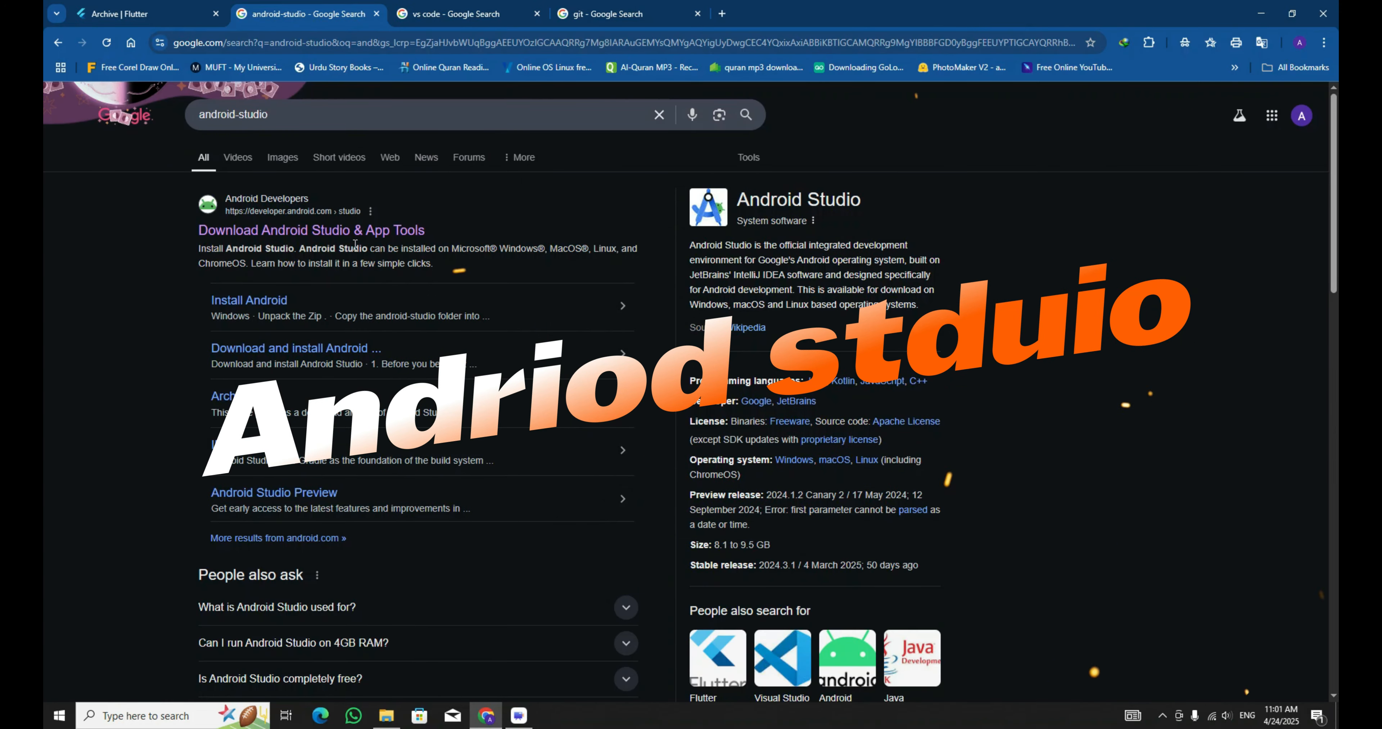
Download the Android Studio Meerkat installer for Windows after agreeing to the license terms.
left_click(358, 232)
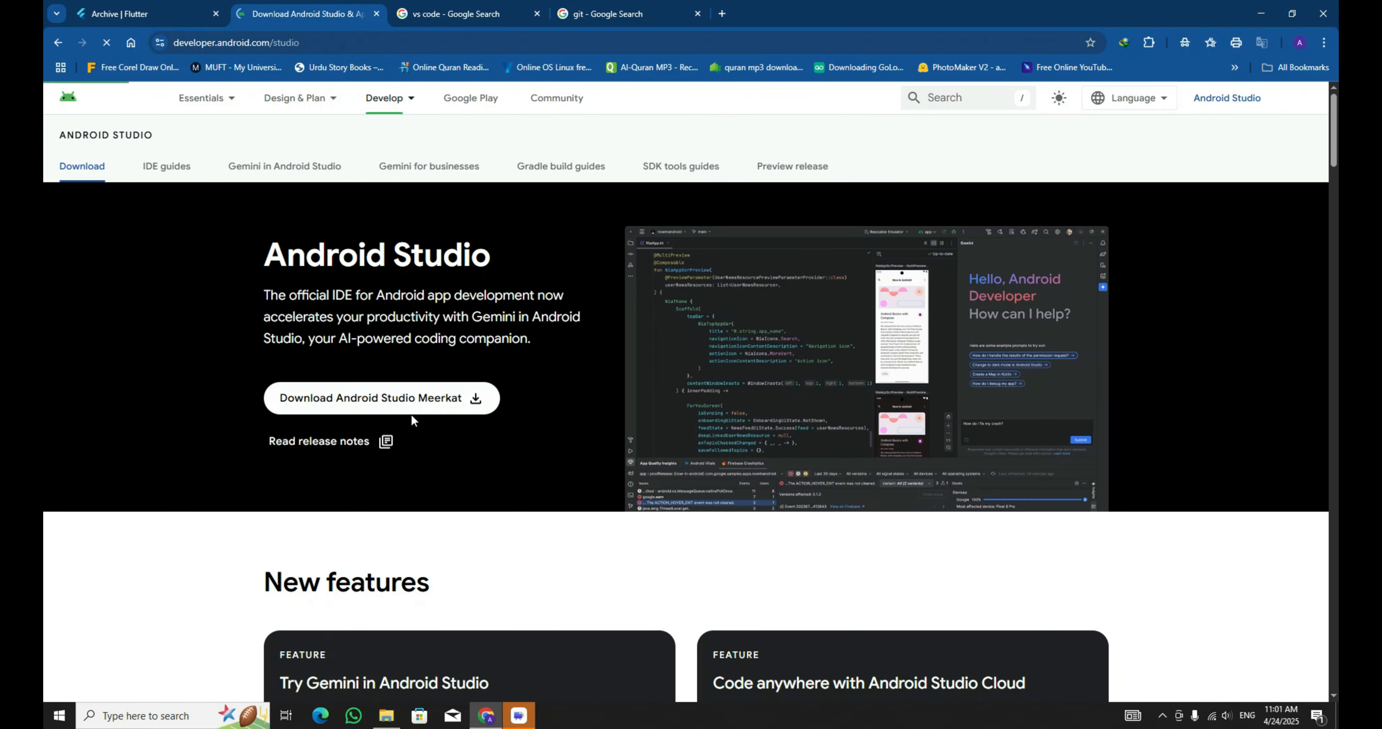
scroll(530, 444, "down", 3)
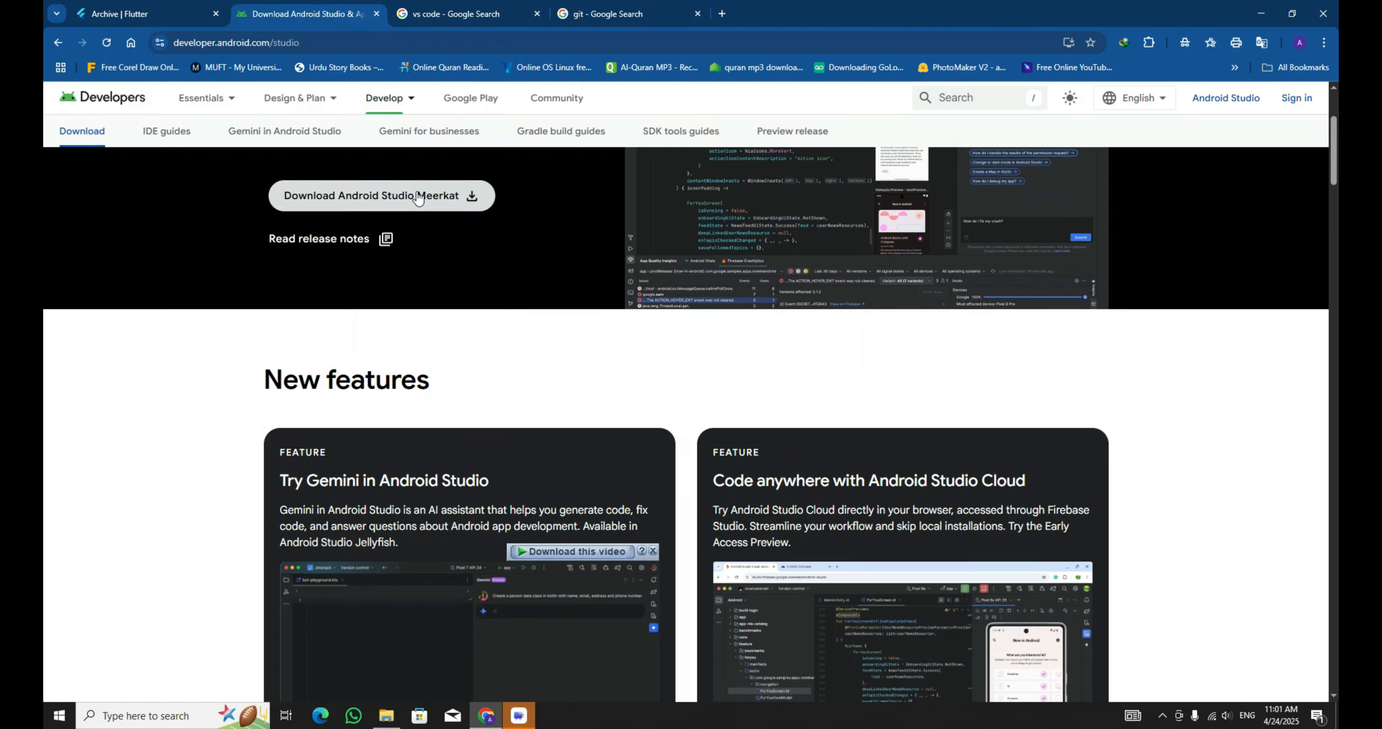
left_click(450, 195)
scroll(546, 499, "down", 12)
scroll(546, 498, "down", 10)
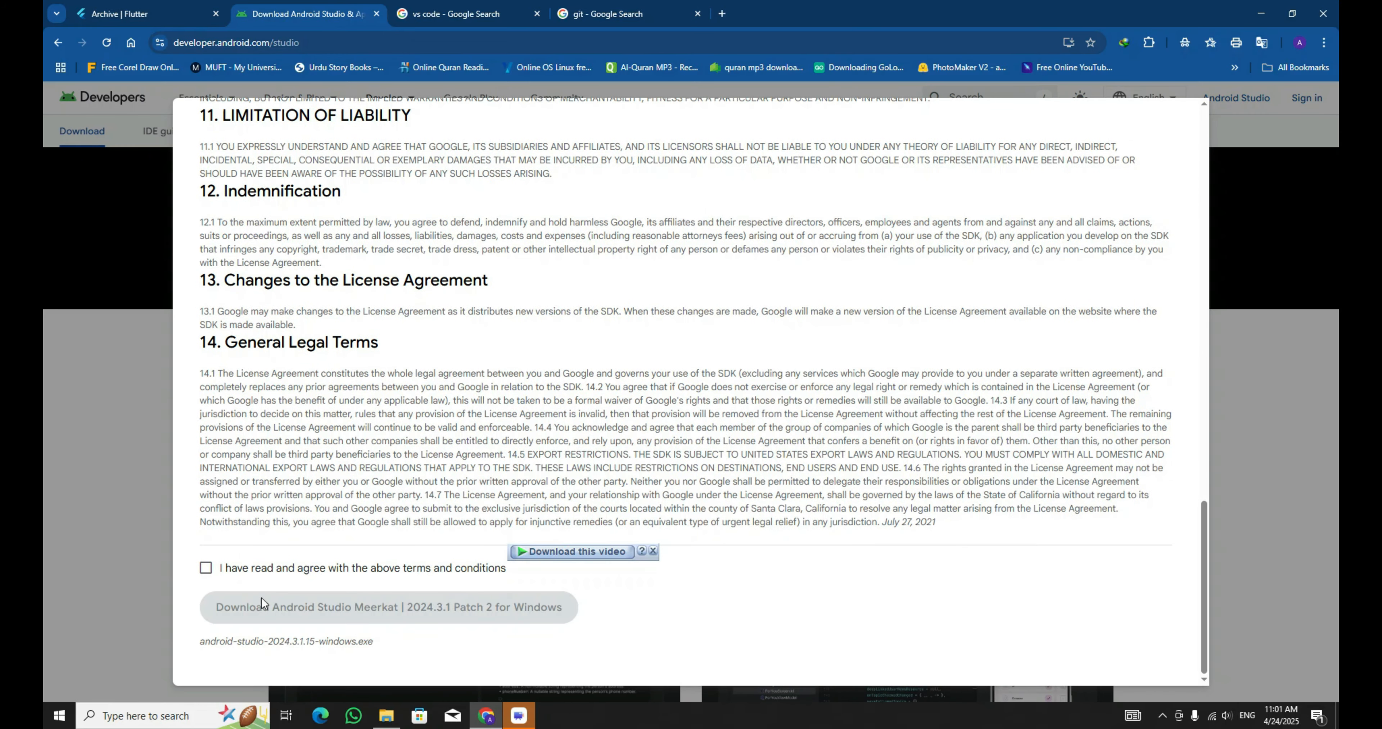
left_click(265, 569)
left_click(314, 610)
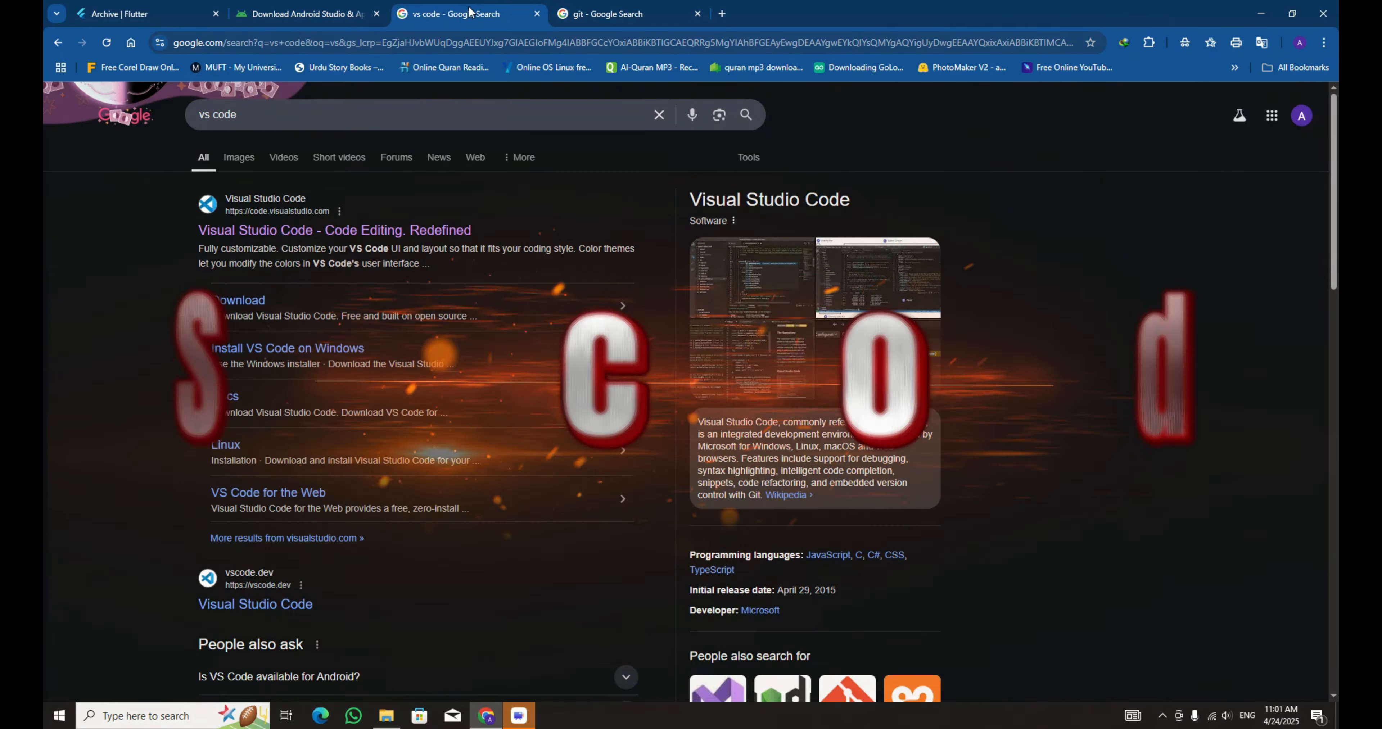
Download the Visual Studio Code installer and the 64-bit Git for Windows Setup.
left_click(338, 228)
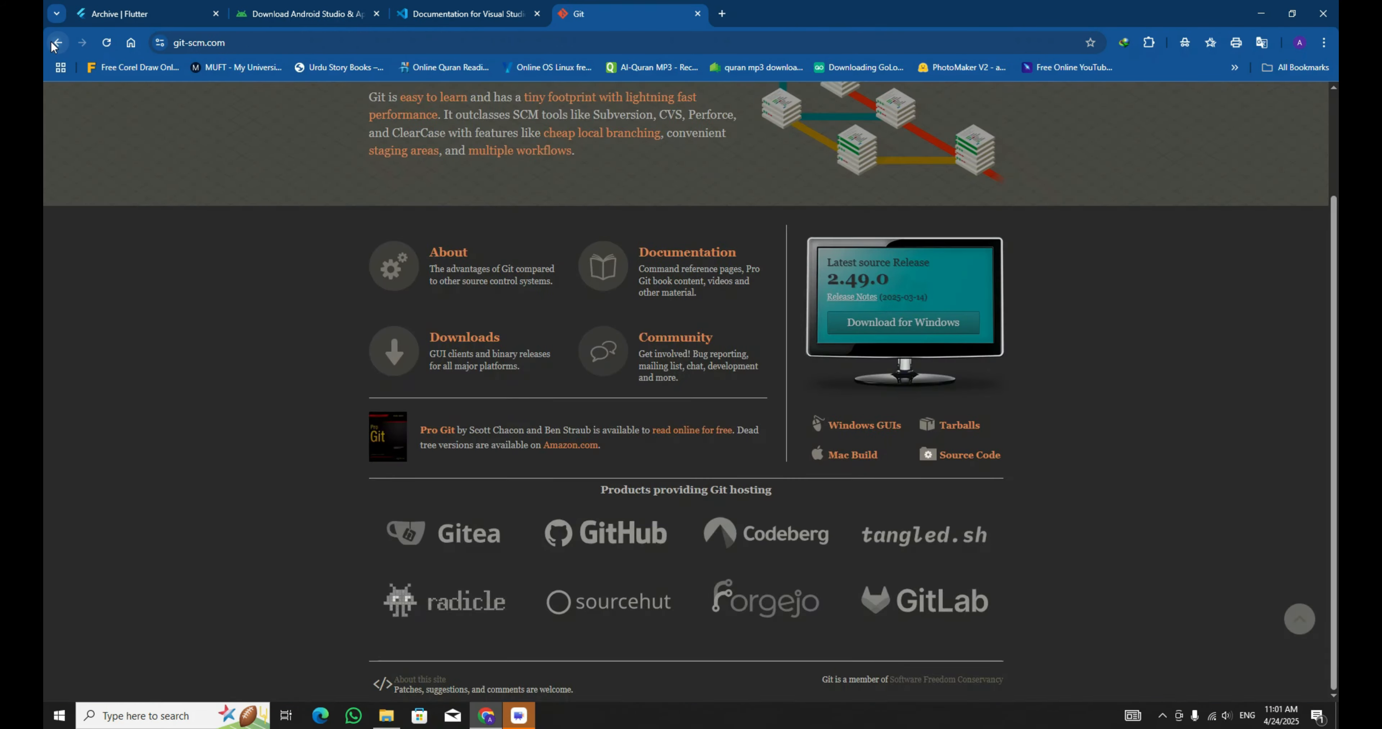
left_click(56, 43)
left_click(272, 299)
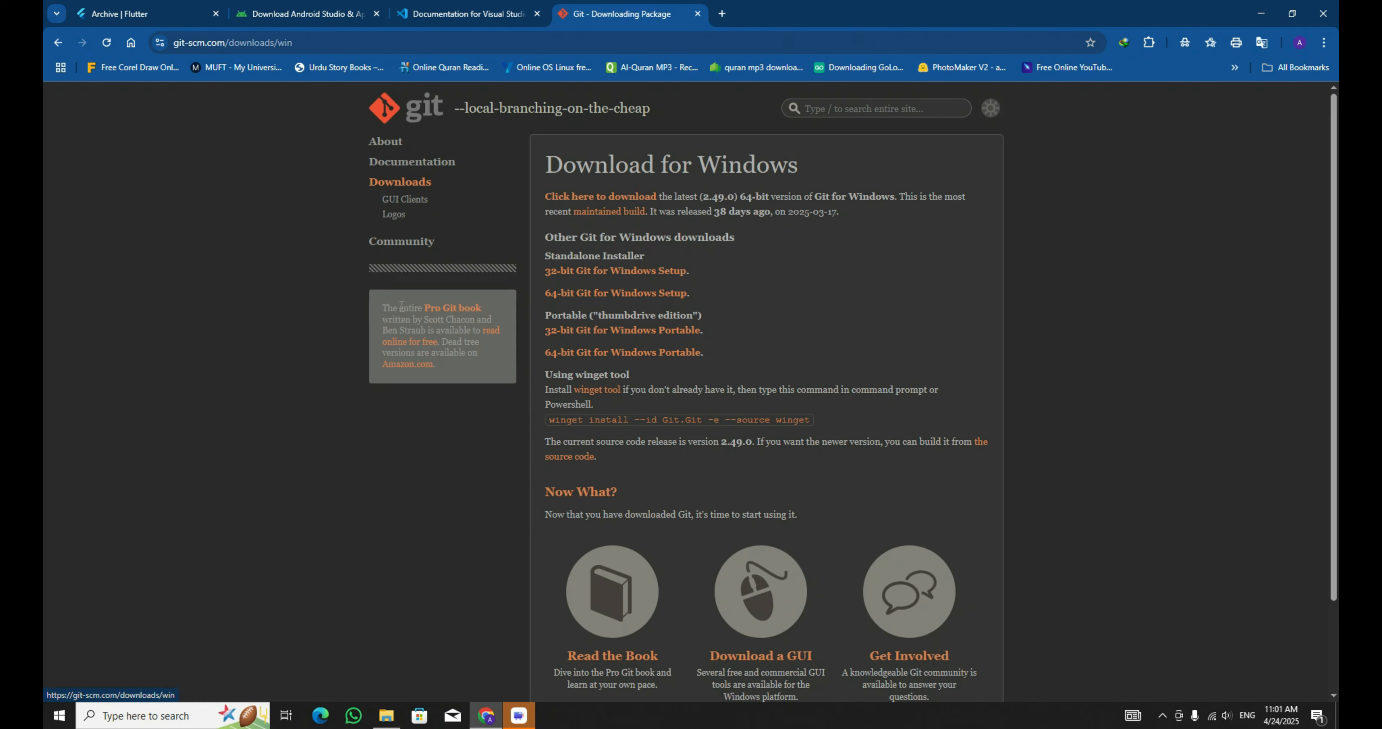
scroll(628, 337, "down", 2)
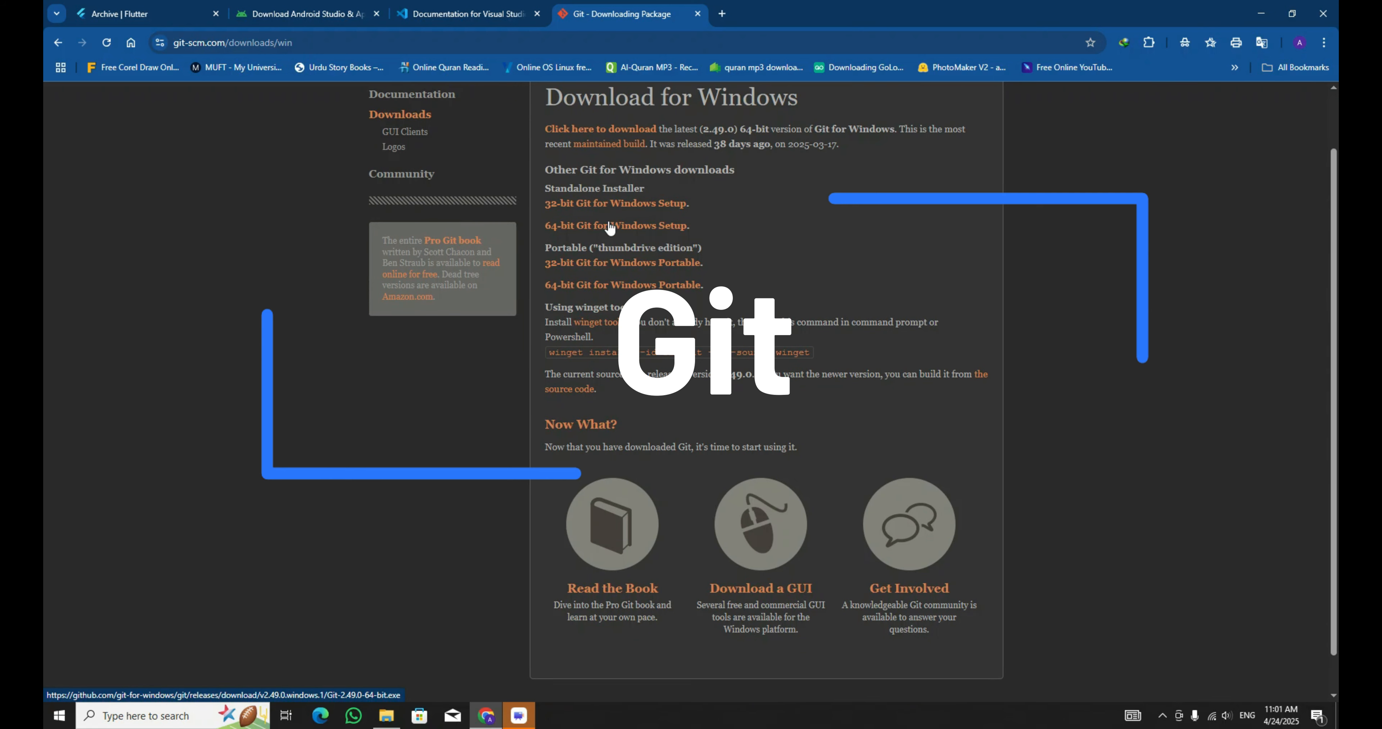
left_click(606, 228)
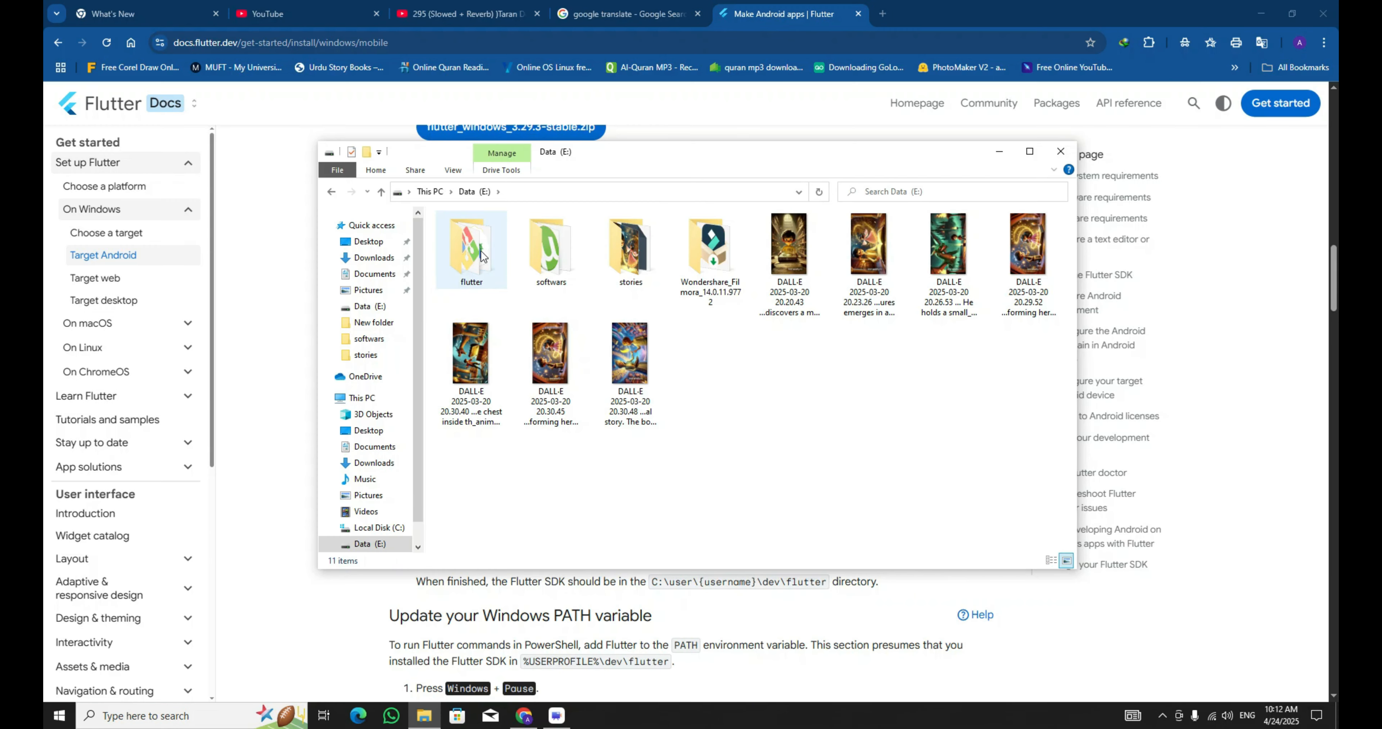
Extract flutter_windows_3.24.5-stable.zip into the user's folder under C:\Users.
double_click(472, 244)
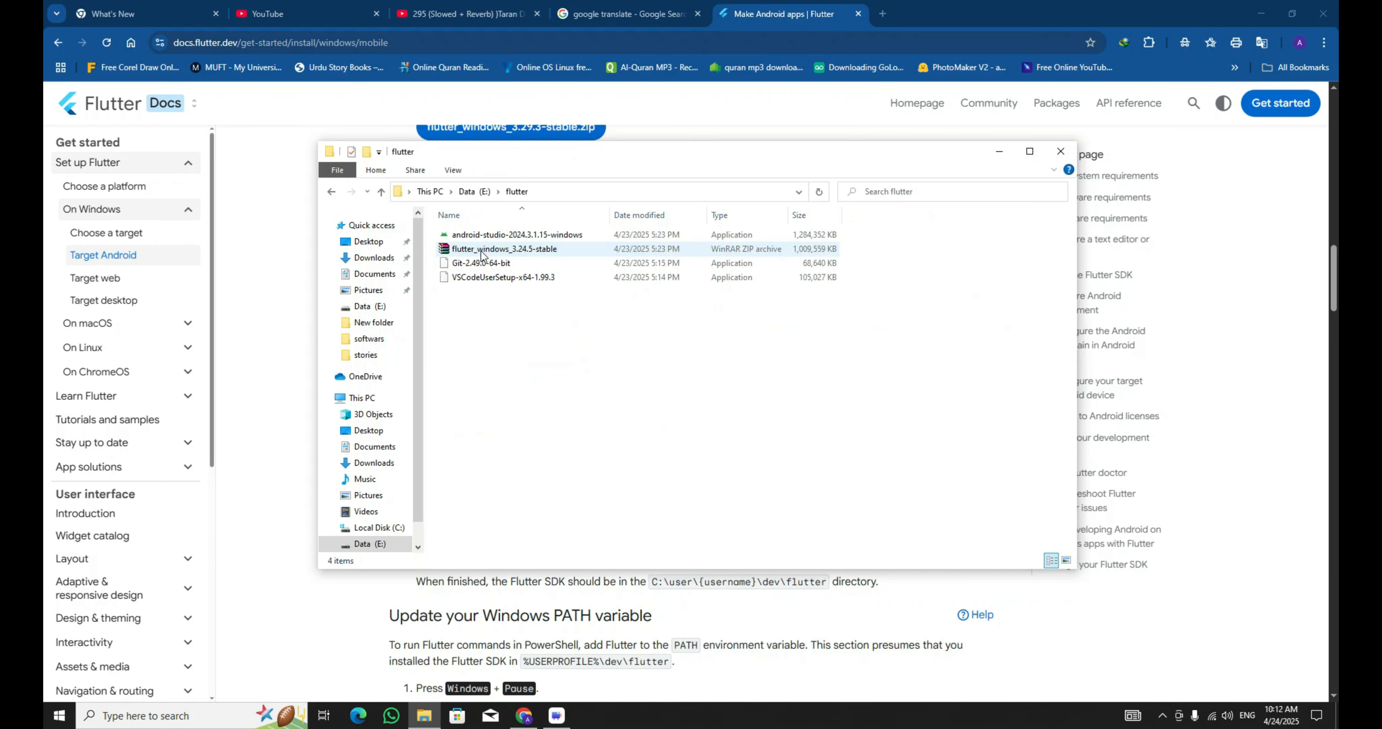
left_click(492, 251)
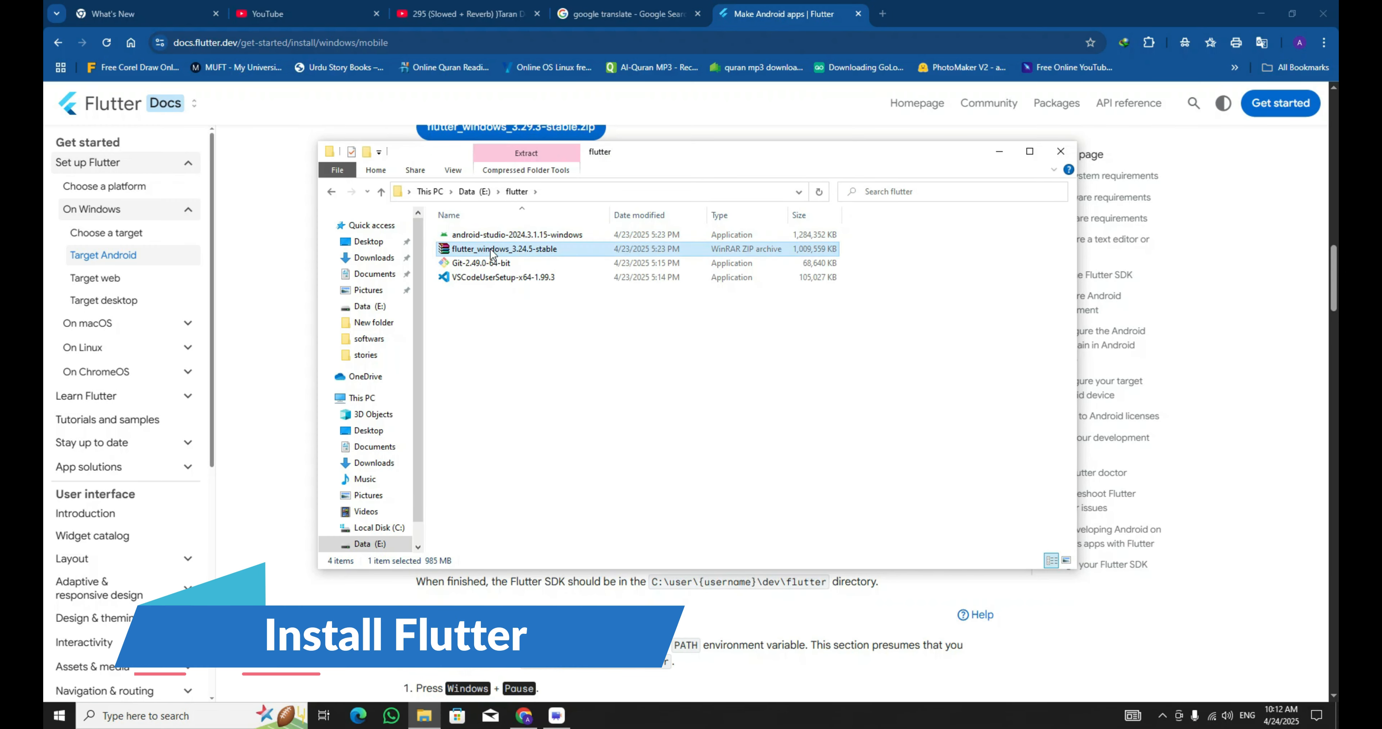
right_click(492, 251)
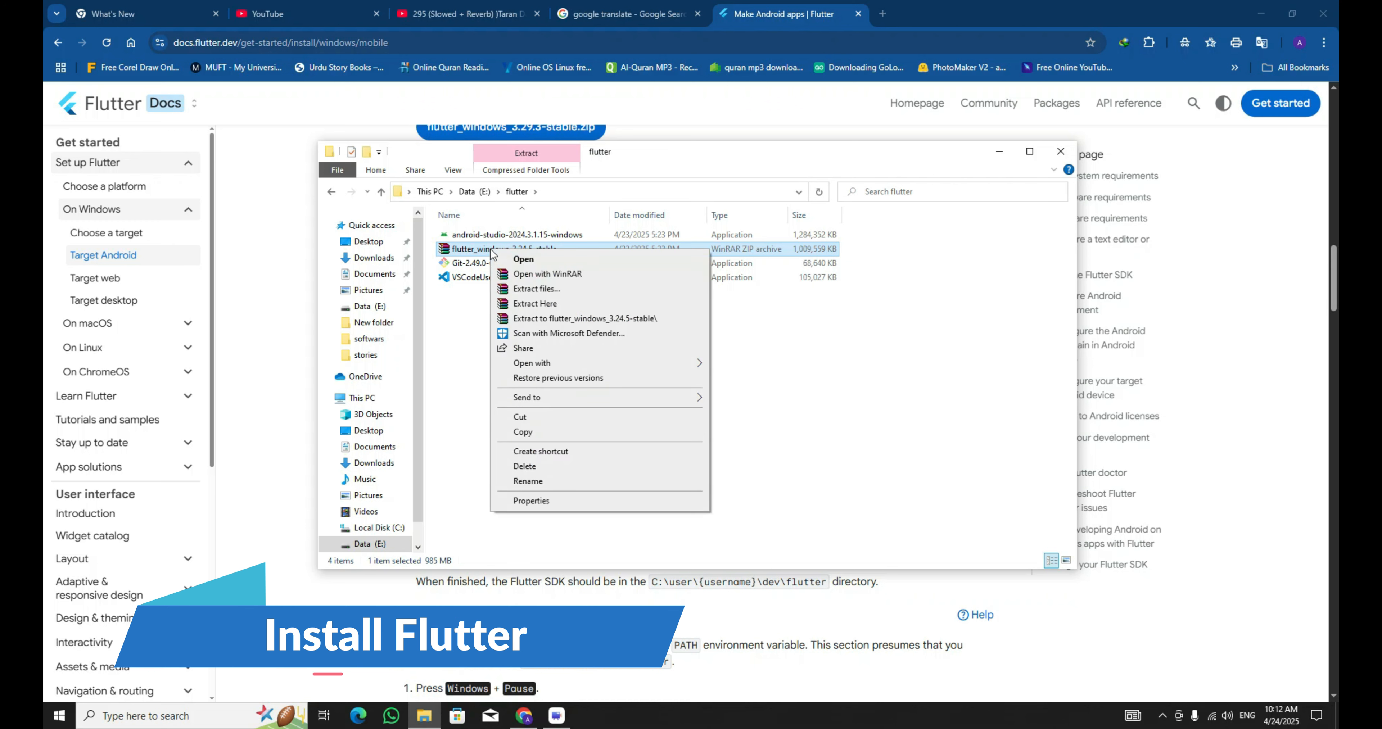
left_click(548, 297)
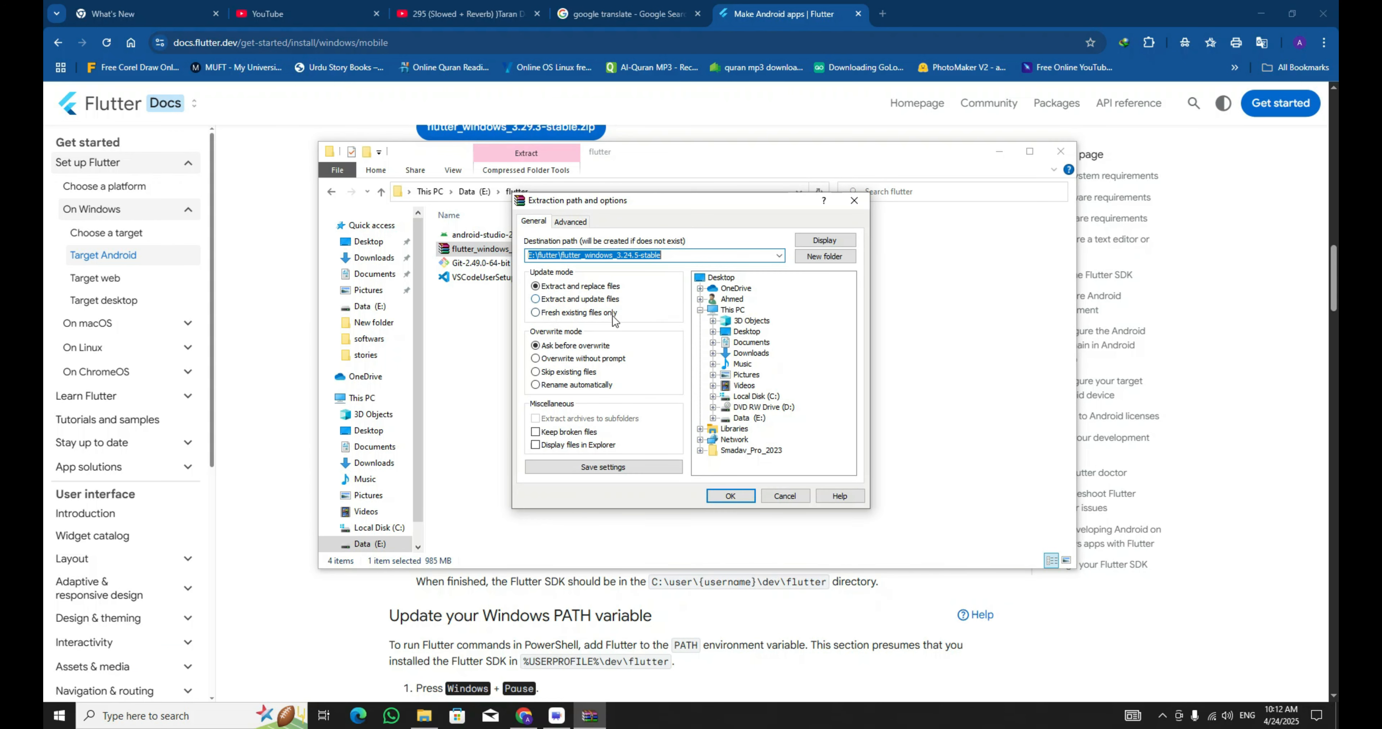
left_click(735, 311)
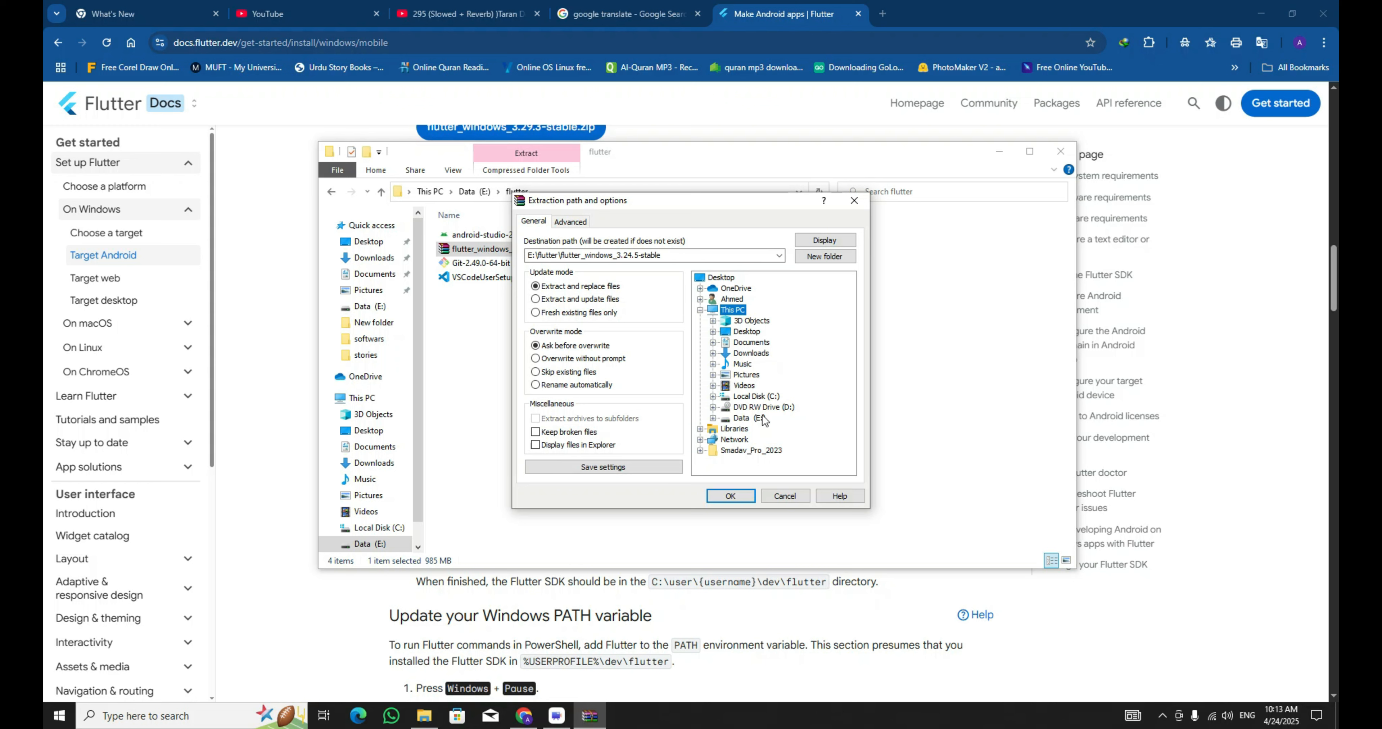
left_click(749, 397)
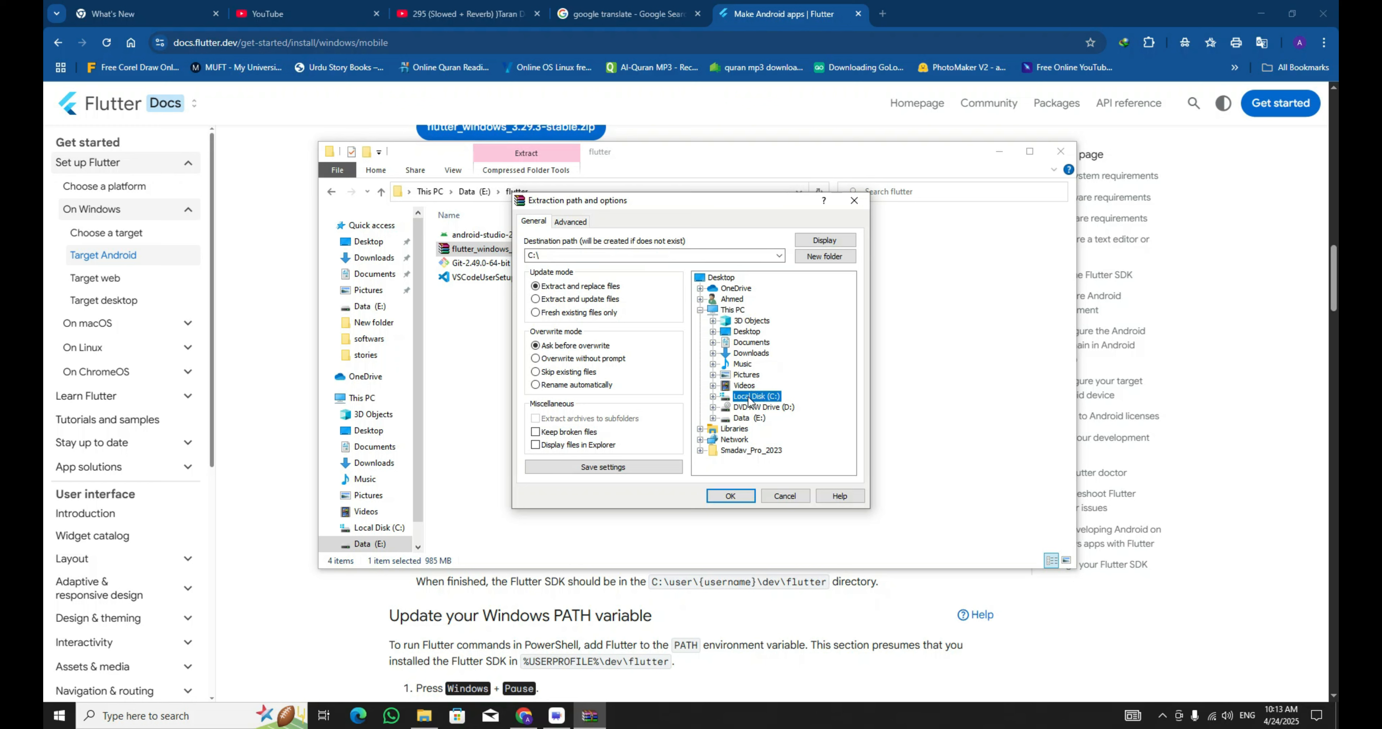
scroll(778, 391, "down", 2)
double_click(757, 384)
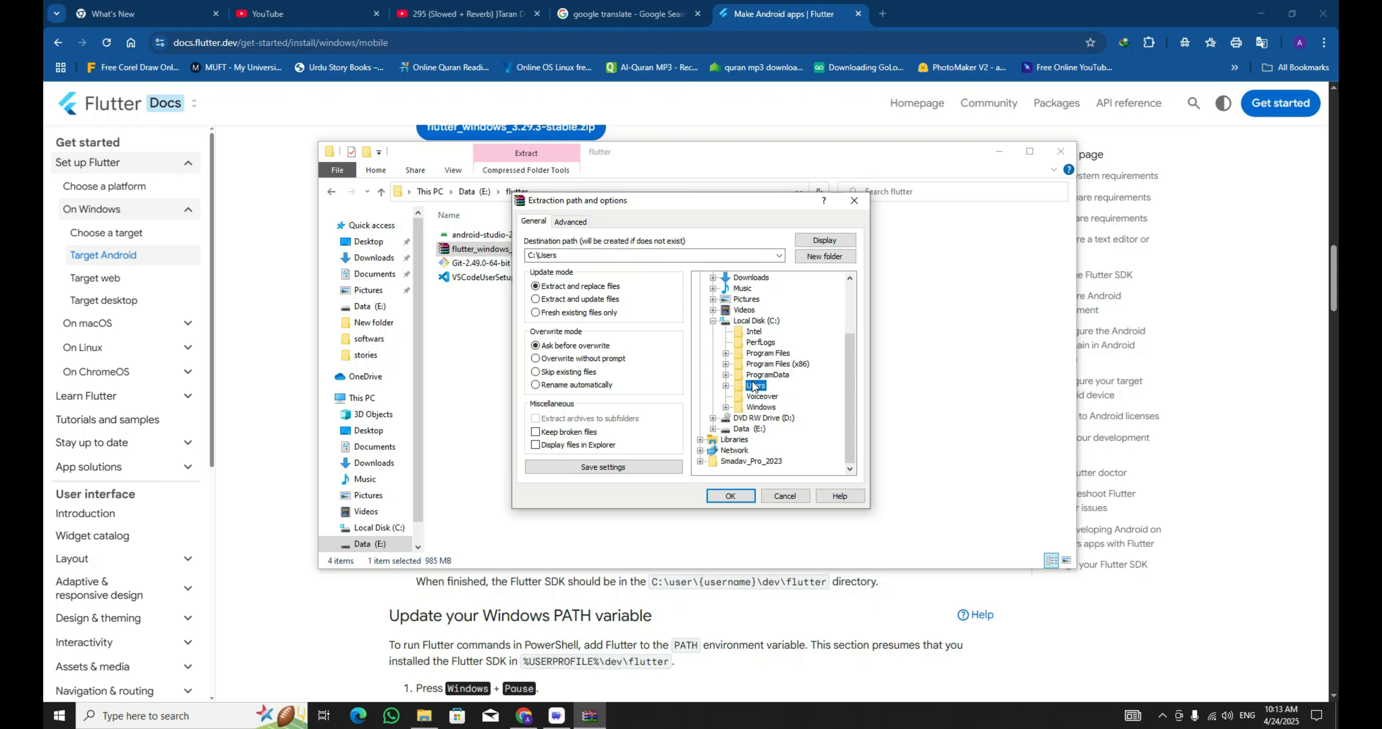
scroll(762, 393, "down", 1)
left_click(772, 364)
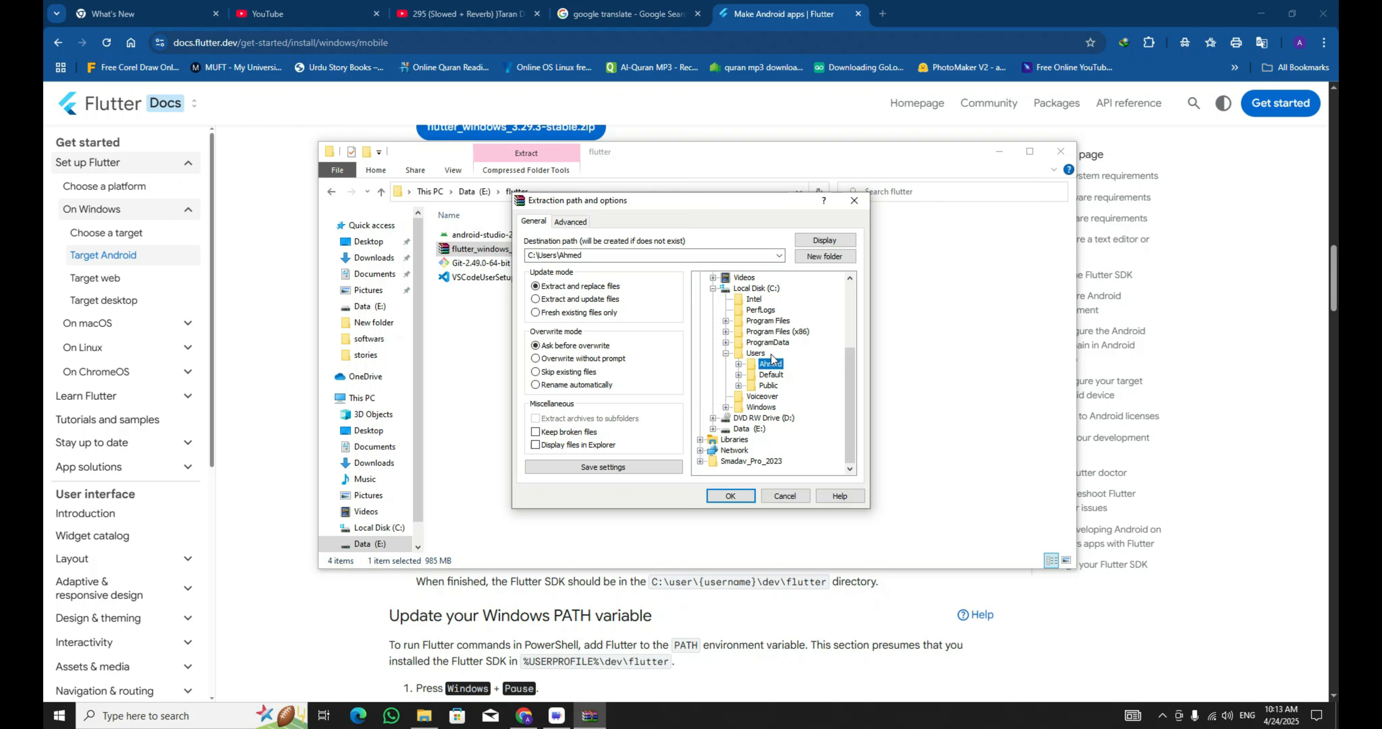
left_click(739, 364)
left_click(735, 494)
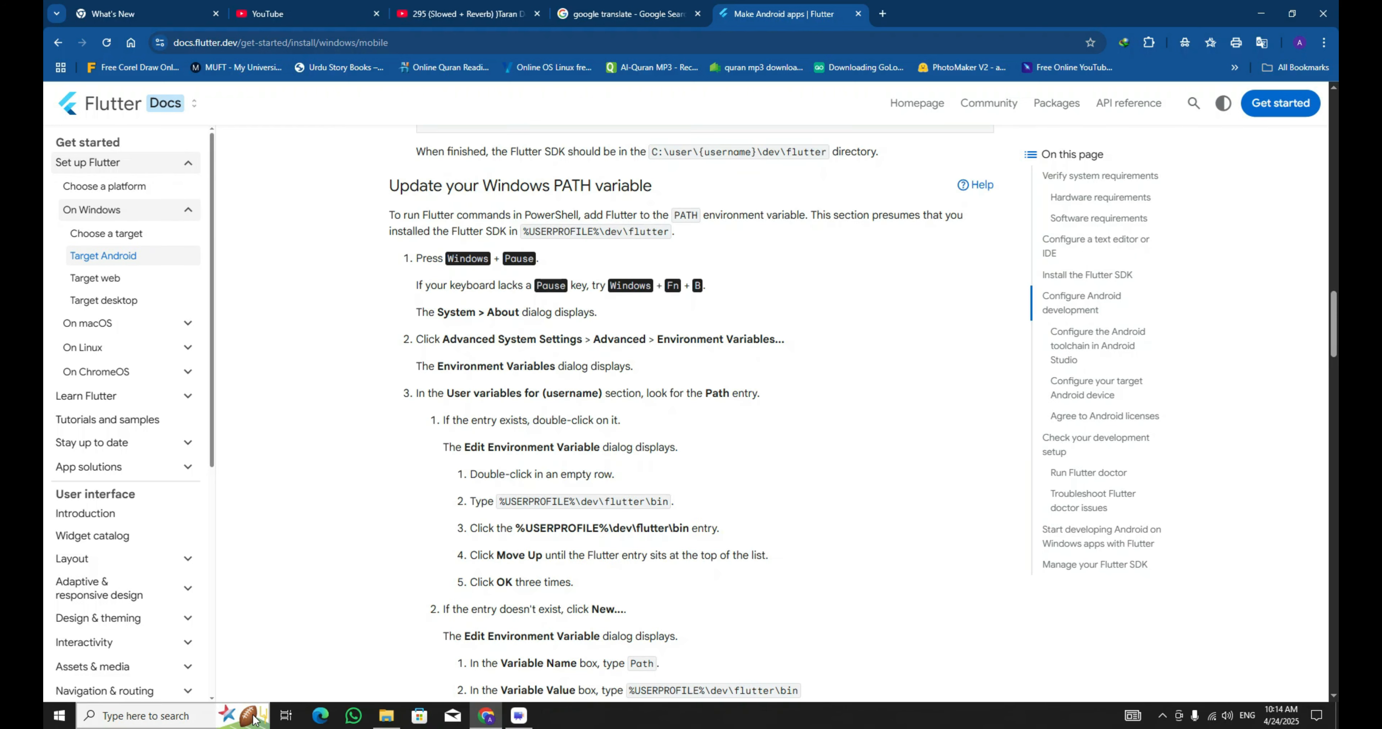
Search for the system environment variables settings and open the Environment Variables dialog.
left_click(176, 719)
type("enviro")
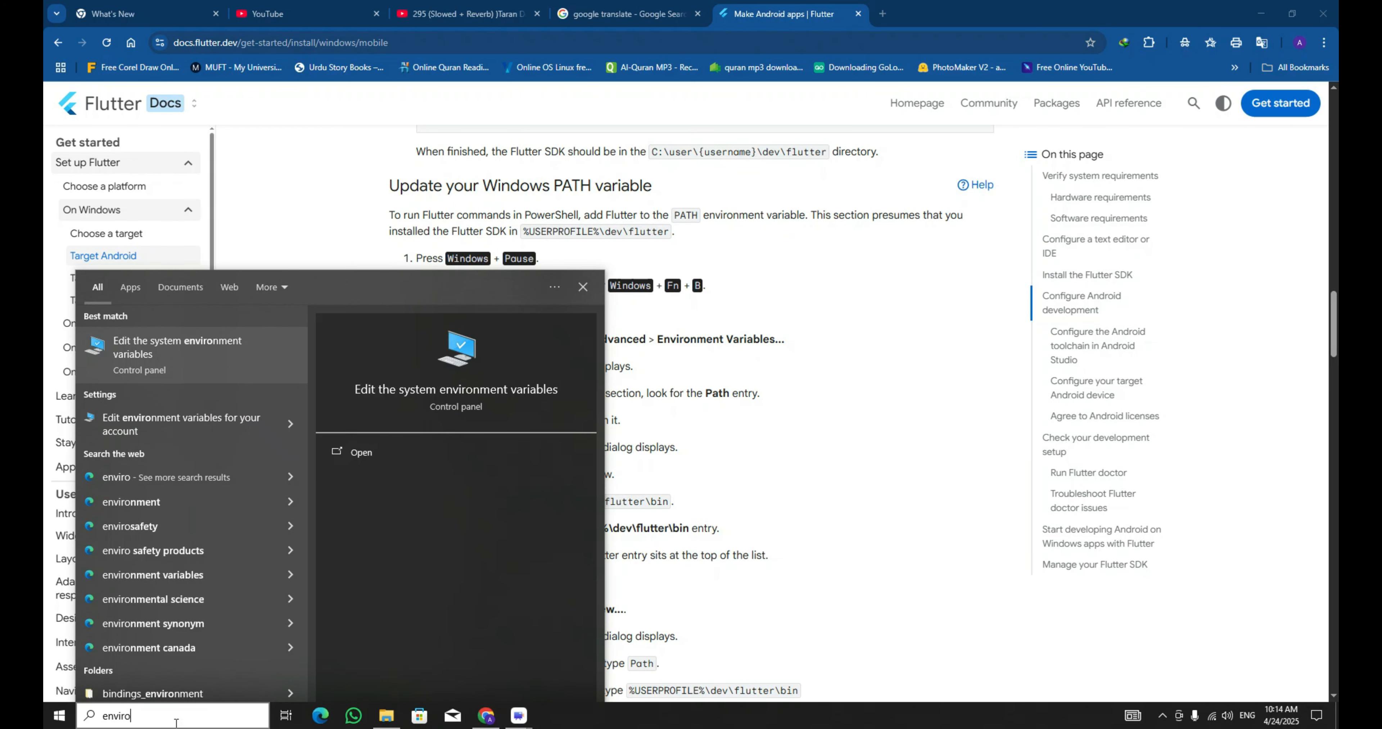
key("Return")
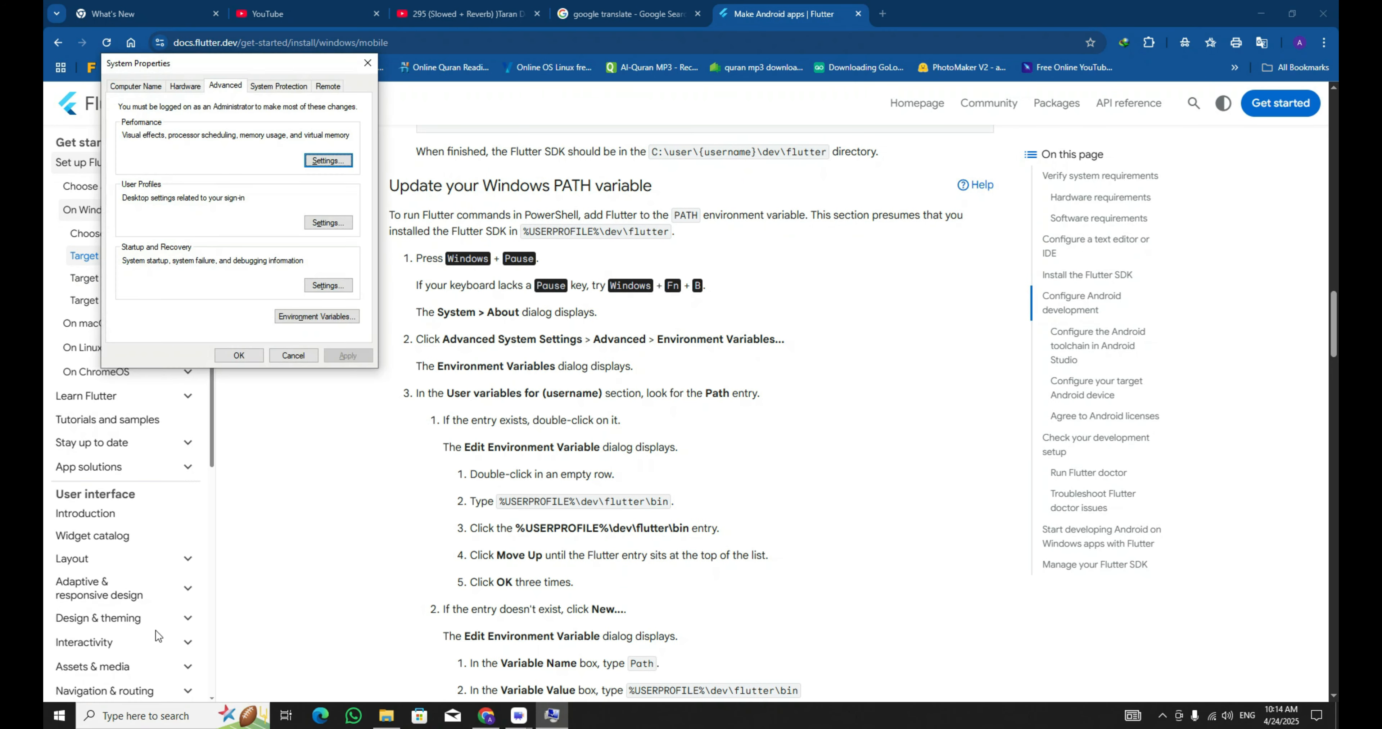
left_click(317, 318)
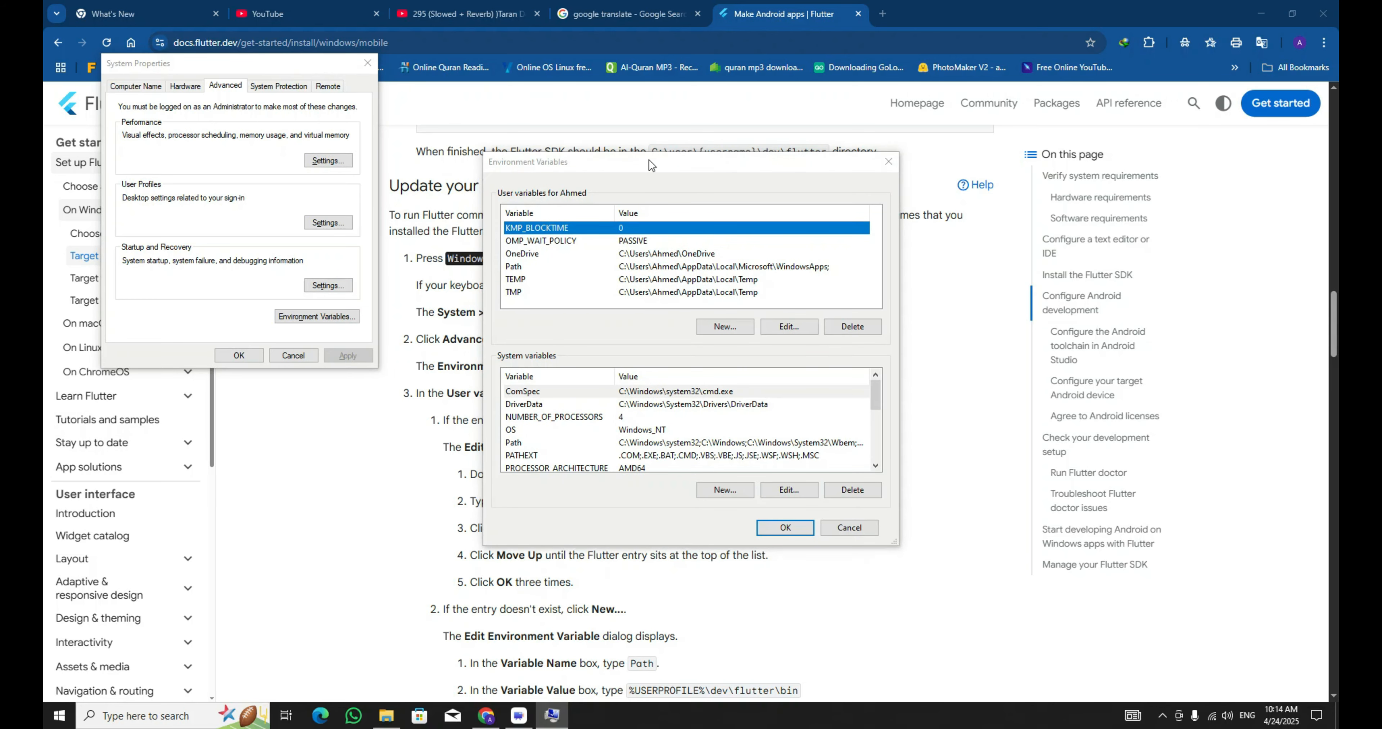
left_click_drag(643, 161, 971, 149)
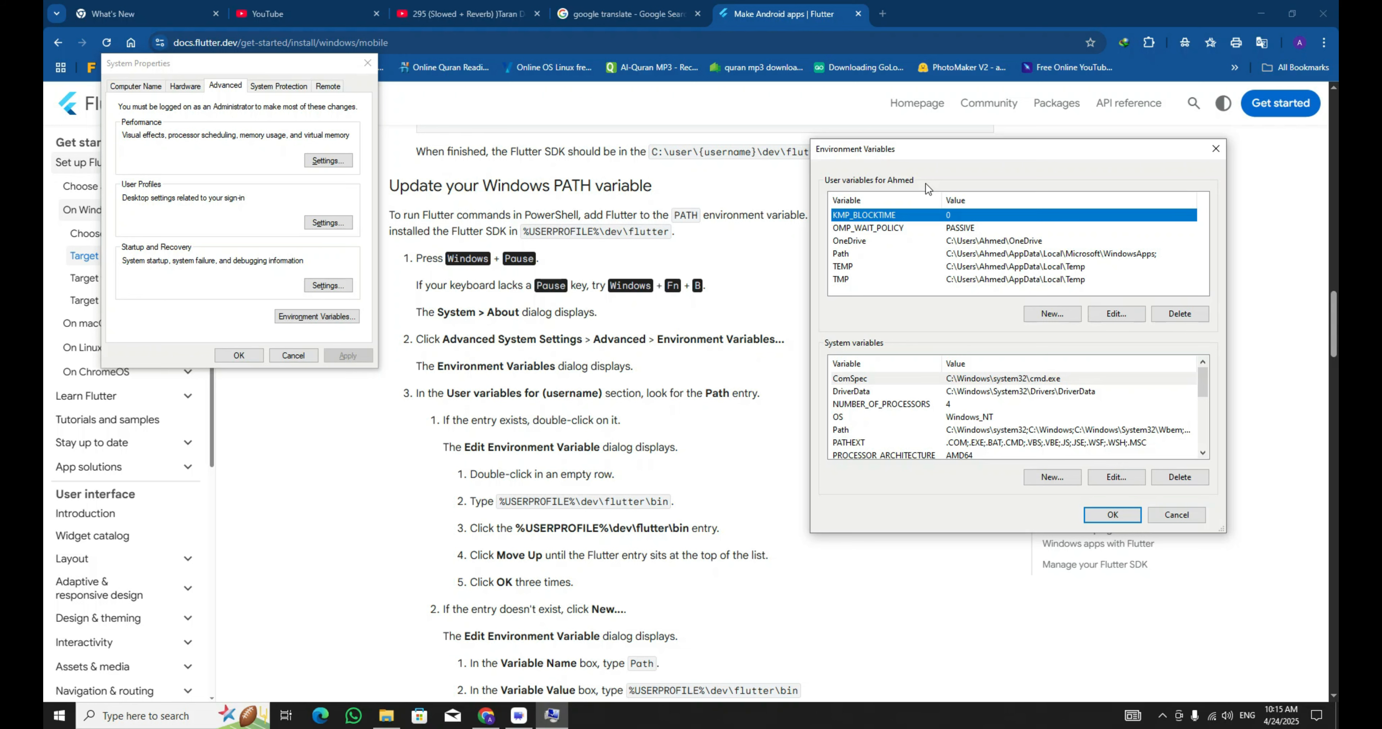
Open the user Path variable for editing and start a new entry.
left_click(874, 257)
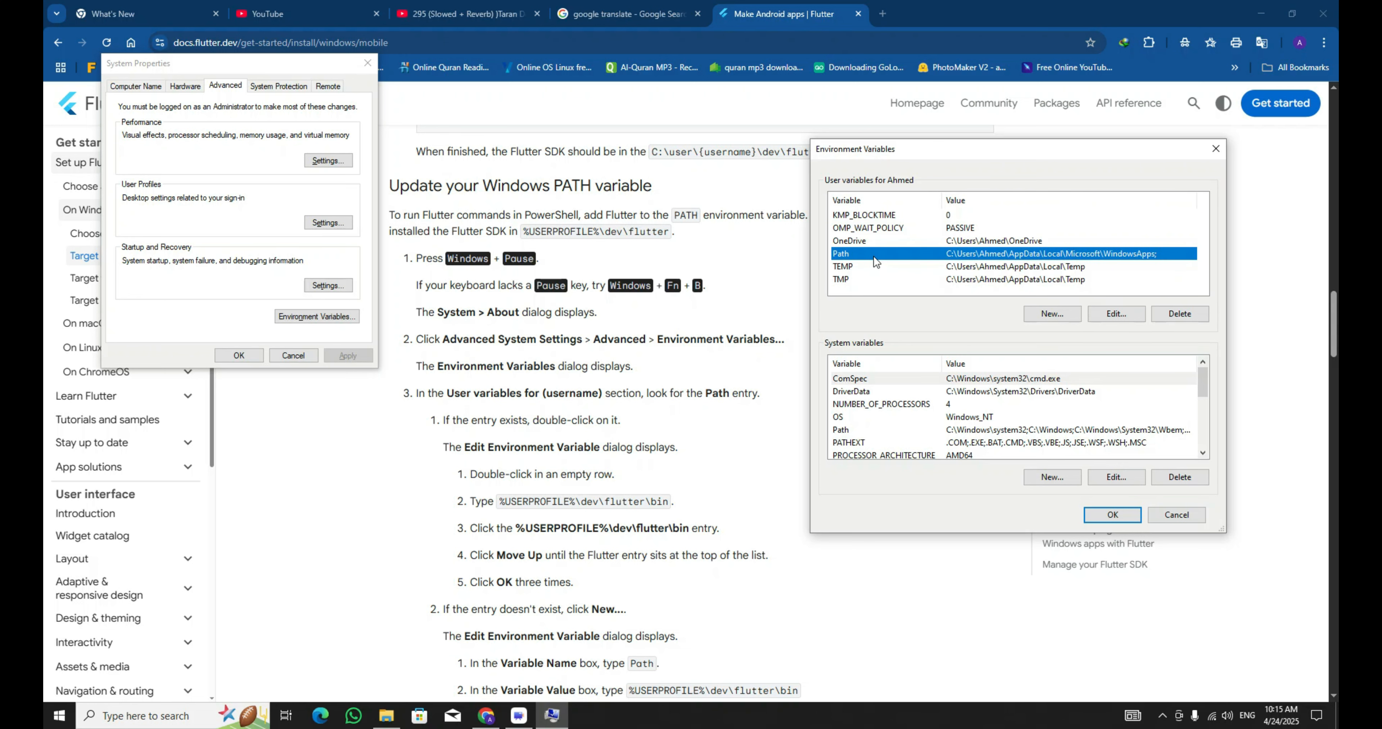
double_click(874, 256)
left_click_drag(699, 193, 963, 145)
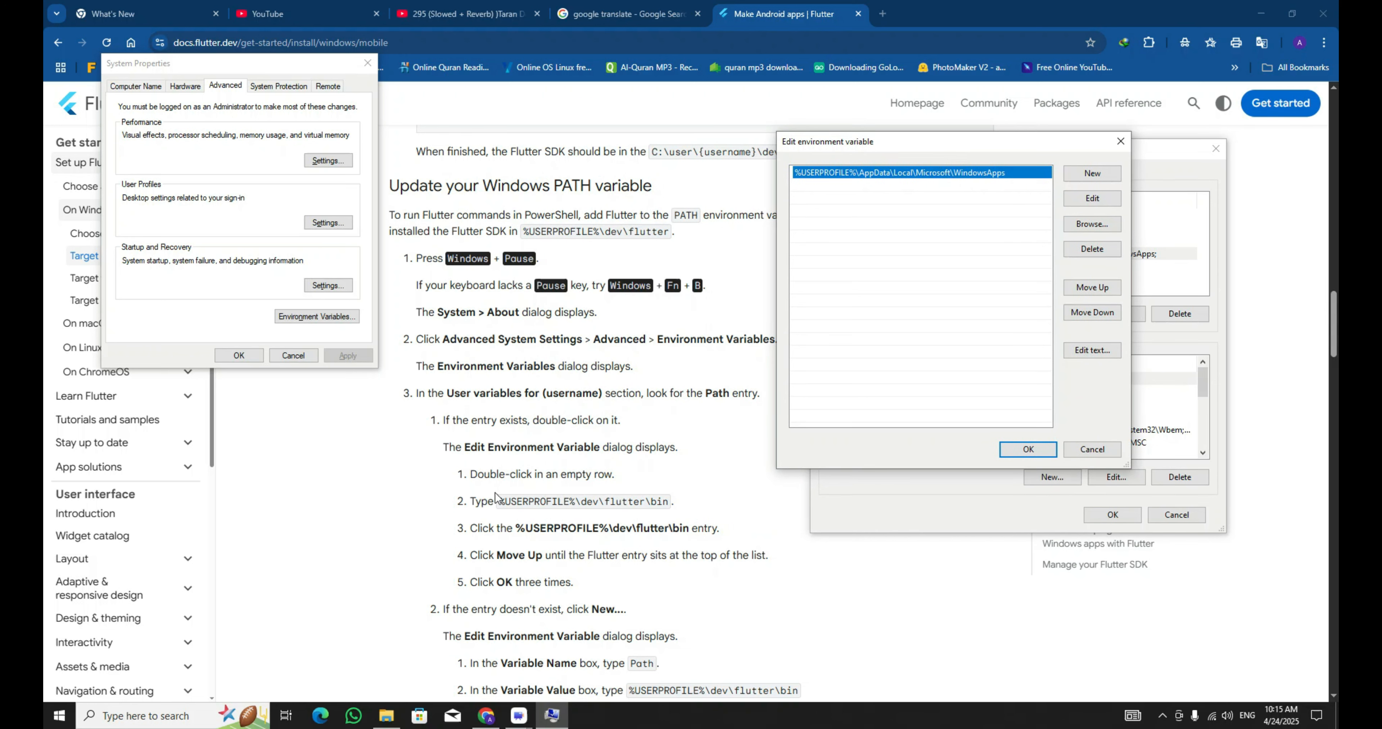
double_click(837, 186)
Copy the full path of the flutter bin folder from File Explorer.
left_click(386, 716)
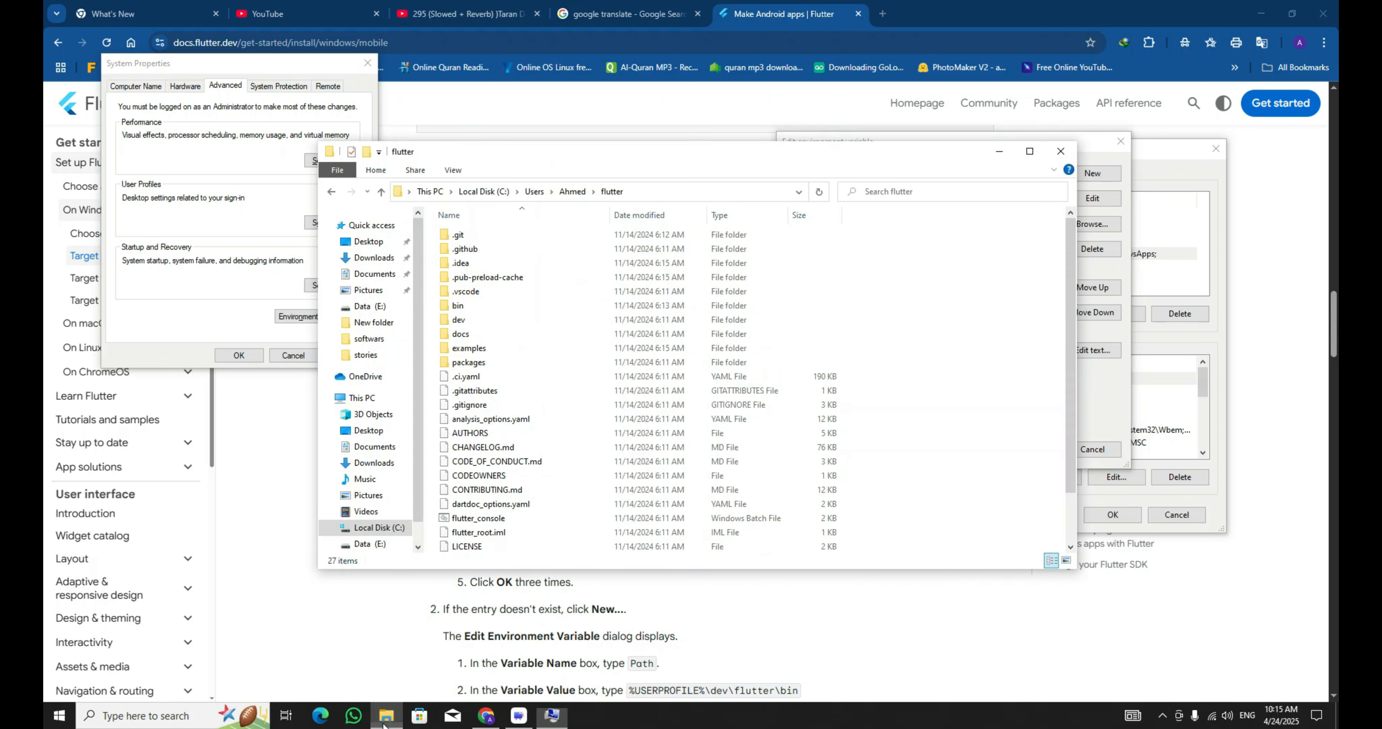
right_click(475, 310)
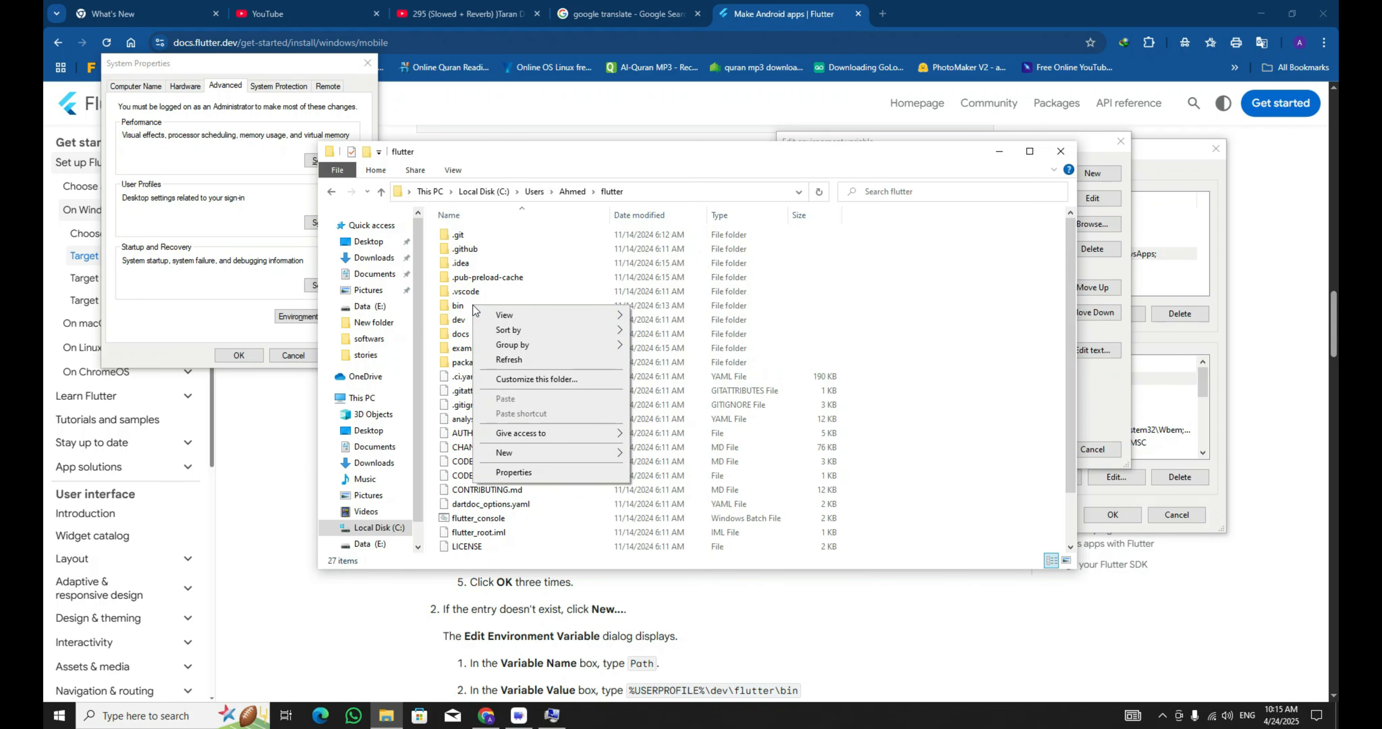
left_click(460, 306)
double_click(459, 306)
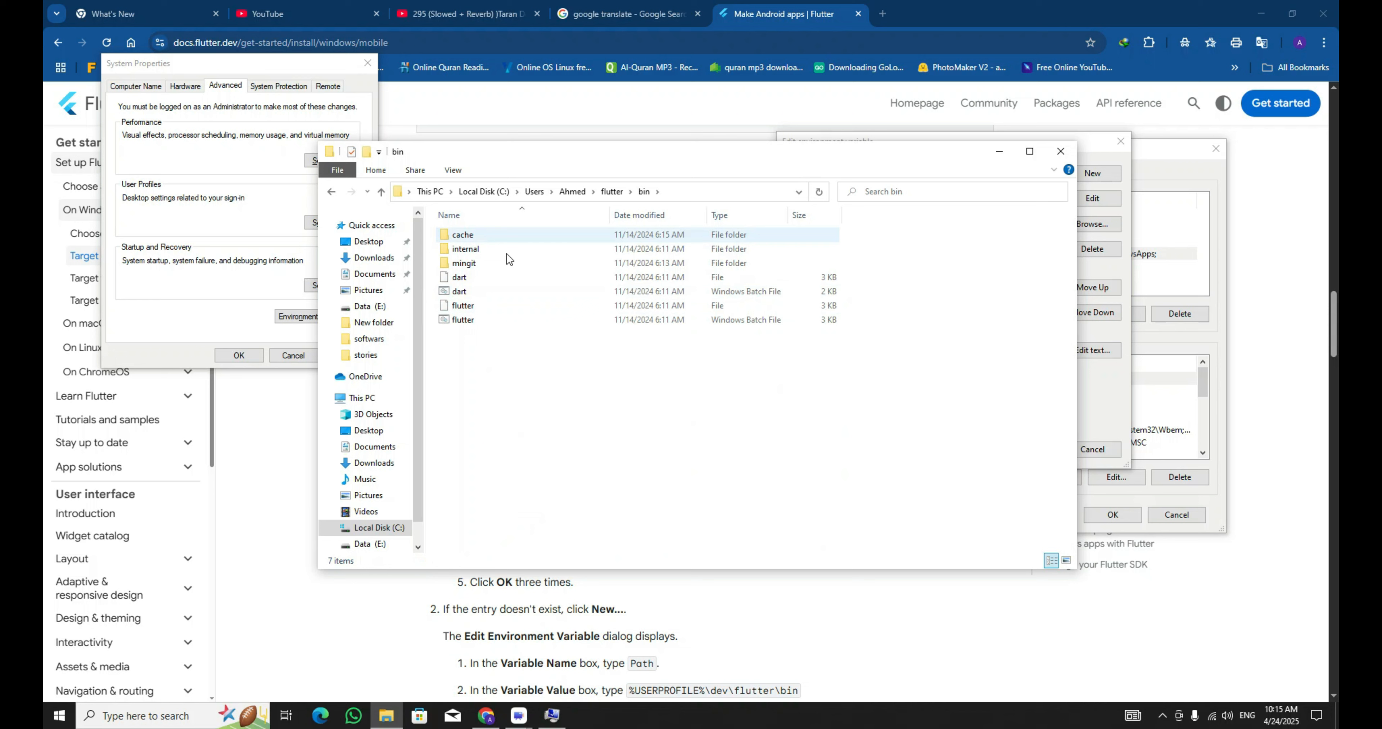
left_click(681, 199)
key("ctrl+c")
Paste the flutter bin folder path as a new entry in the Path variable.
left_click(999, 152)
double_click(819, 186)
key("ctrl+v")
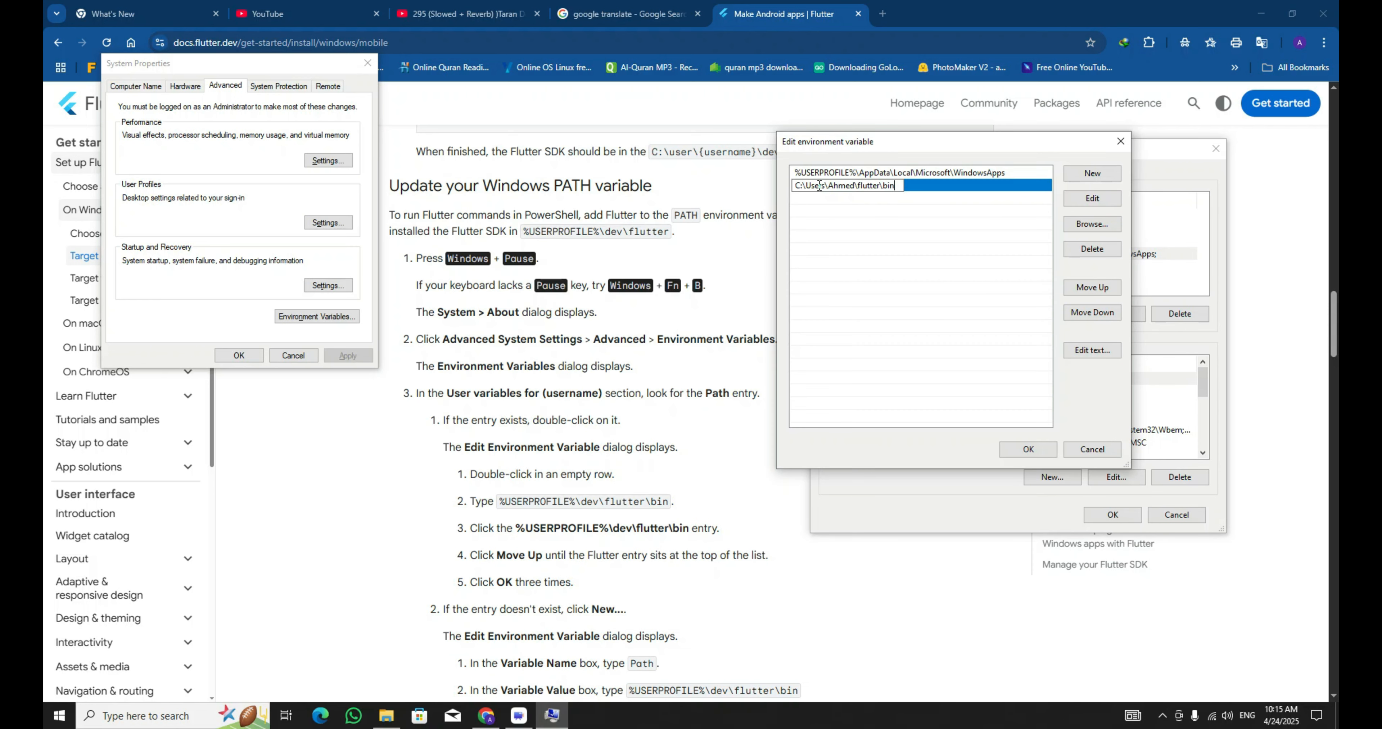
left_click(1013, 188)
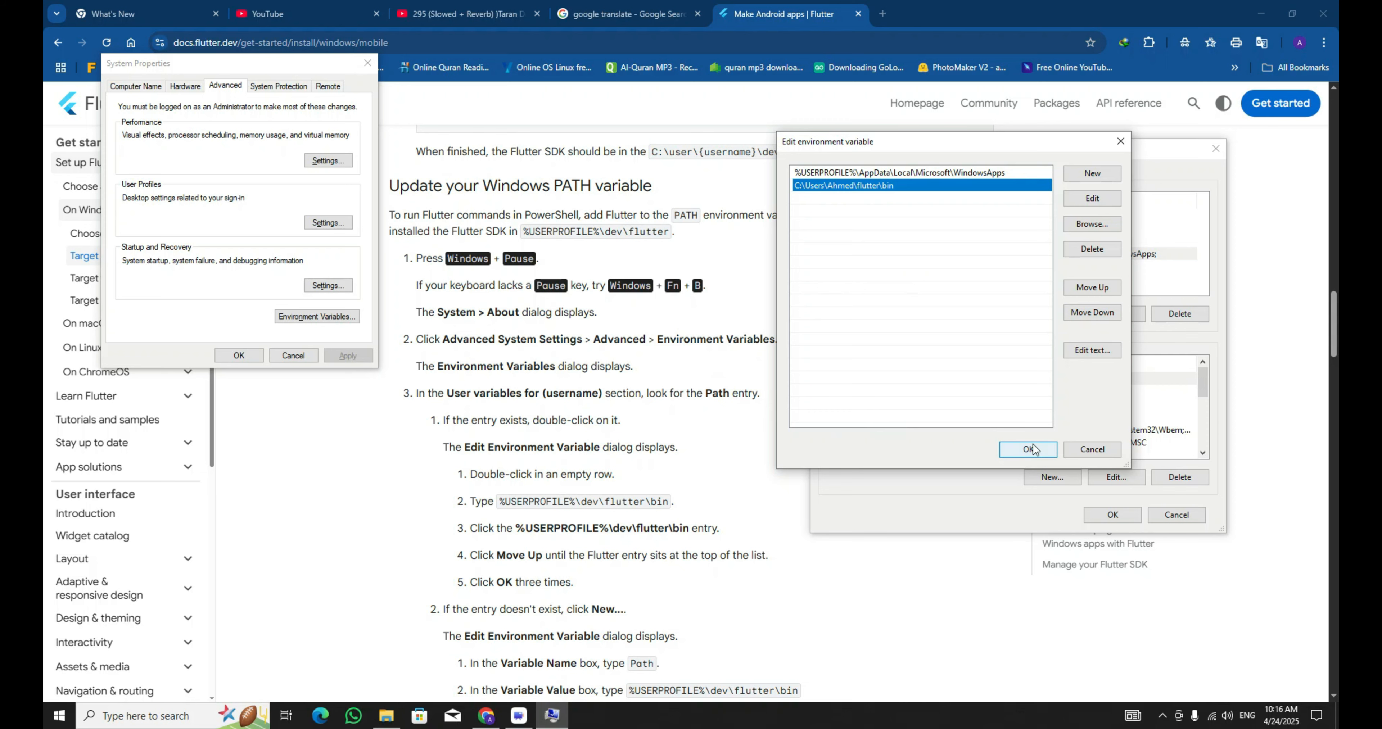
Move the flutter bin entry to the top of the Path list and confirm the edit.
scroll(553, 466, "down", 2)
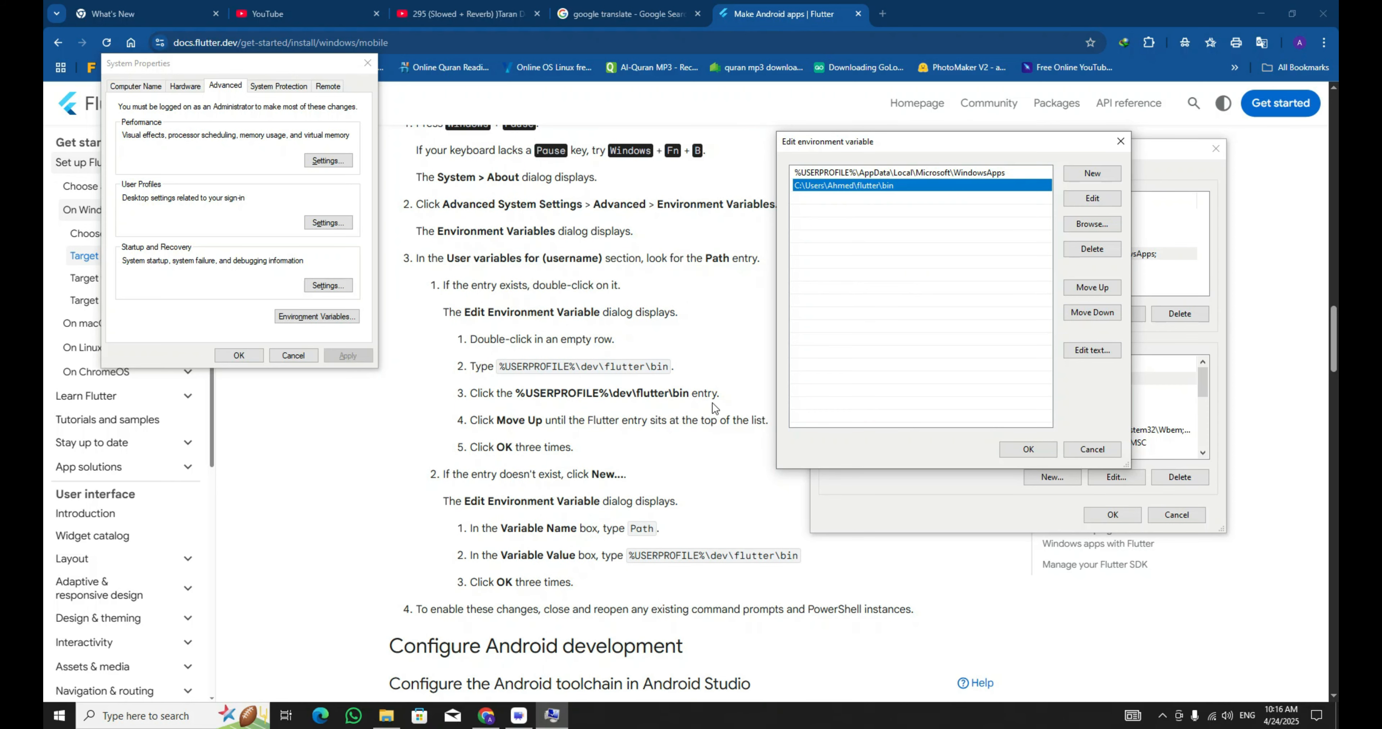
left_click(603, 398)
left_click_drag(610, 394, 468, 394)
left_click(496, 418)
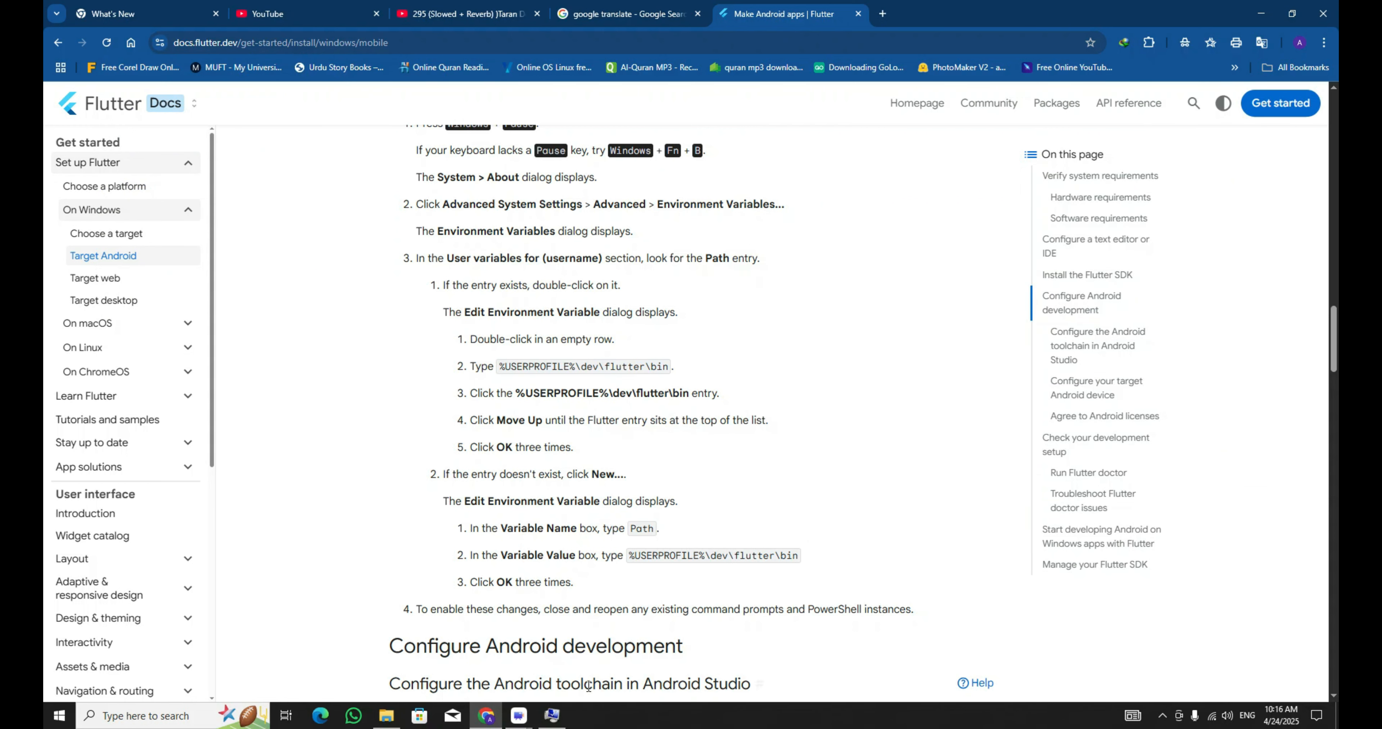
left_click(552, 716)
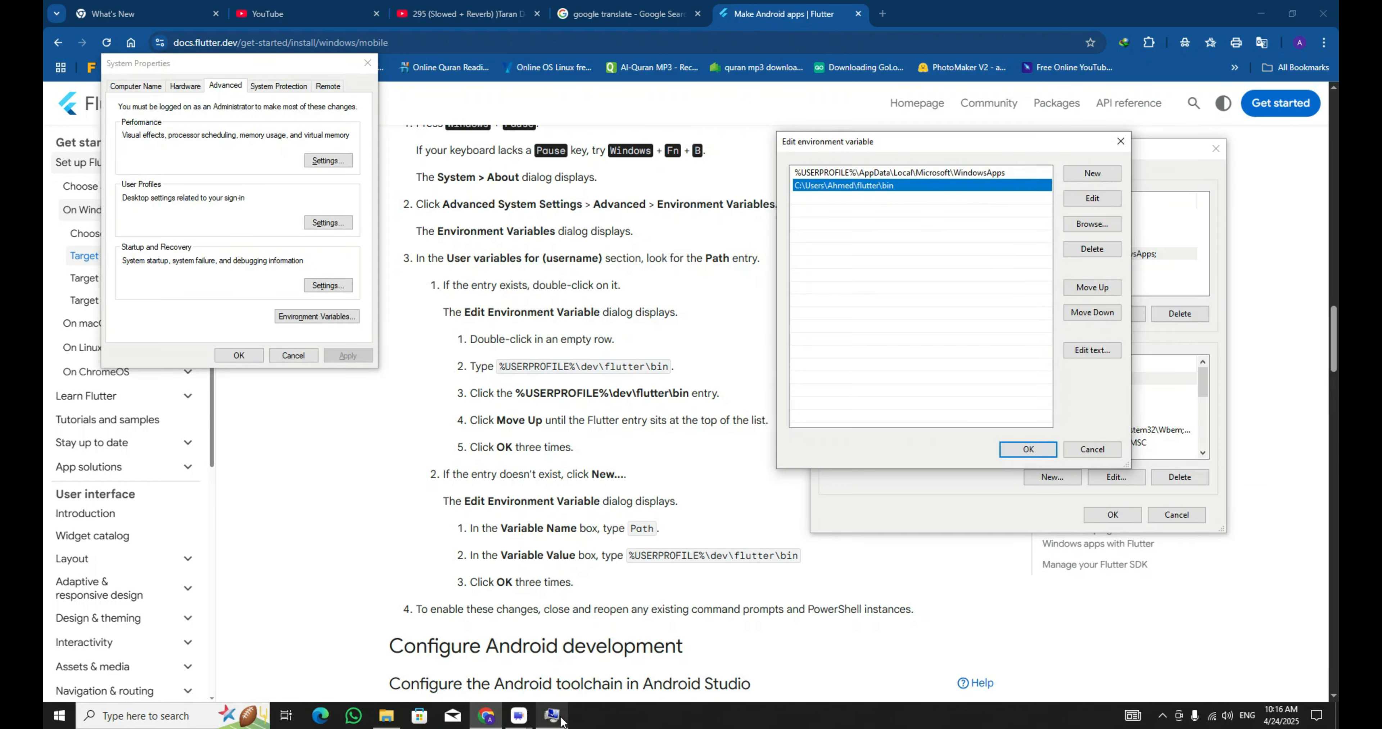
left_click(1099, 280)
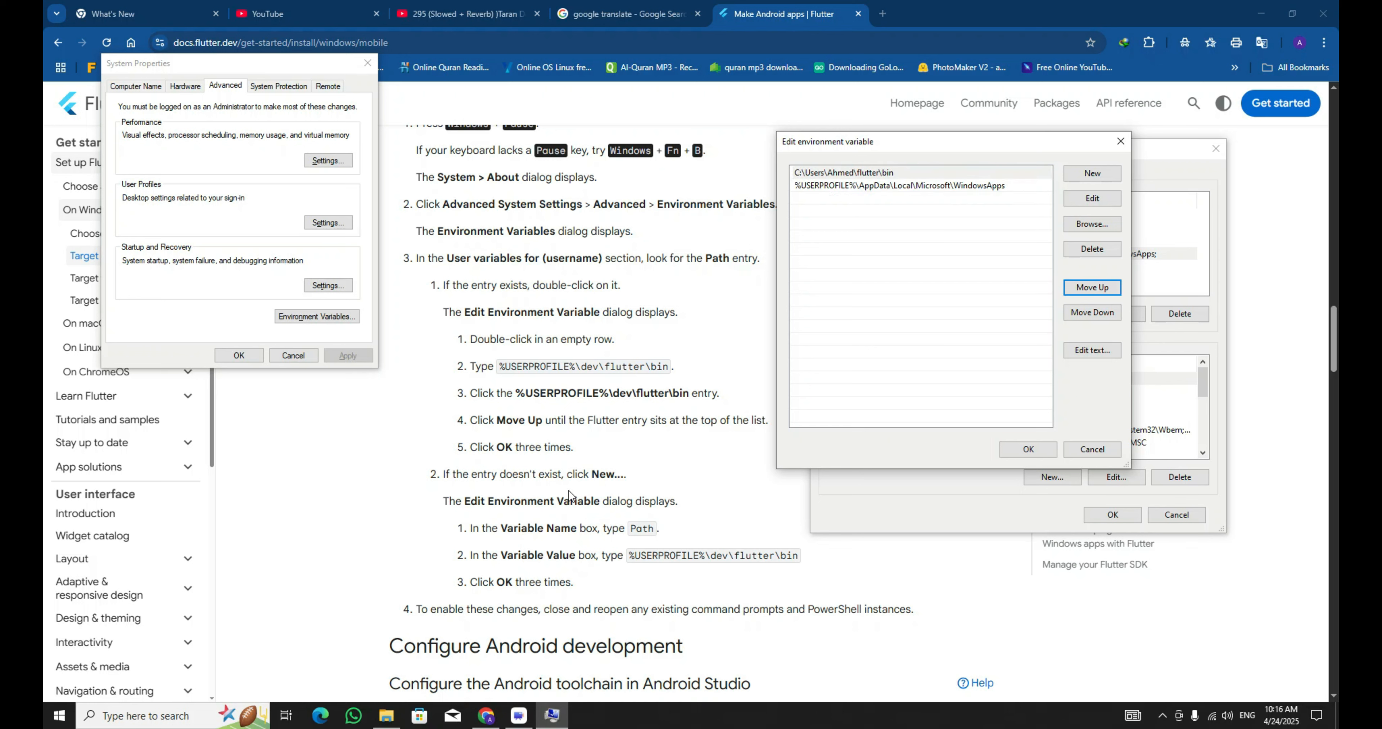
left_click(1029, 449)
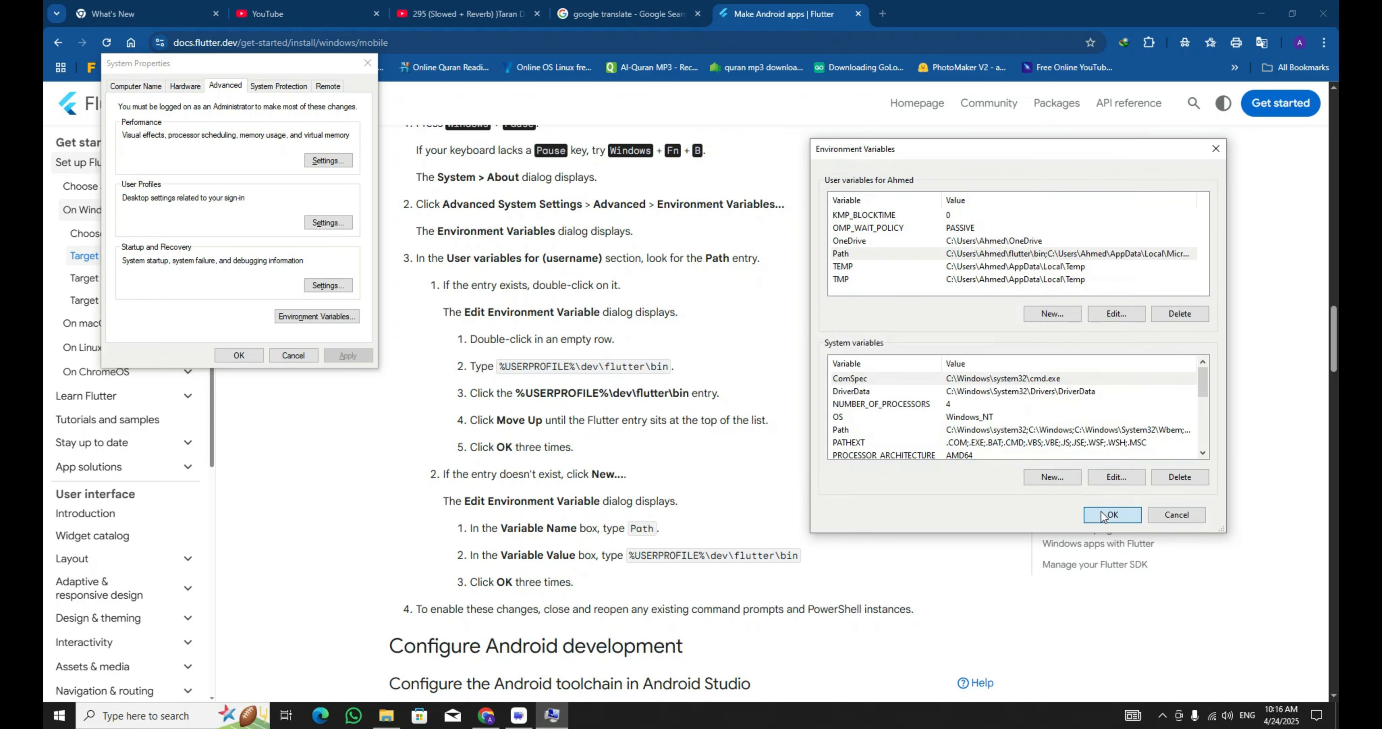
Close the Environment Variables and System Properties dialogs, saving the Path changes.
left_click(1112, 515)
left_click(238, 356)
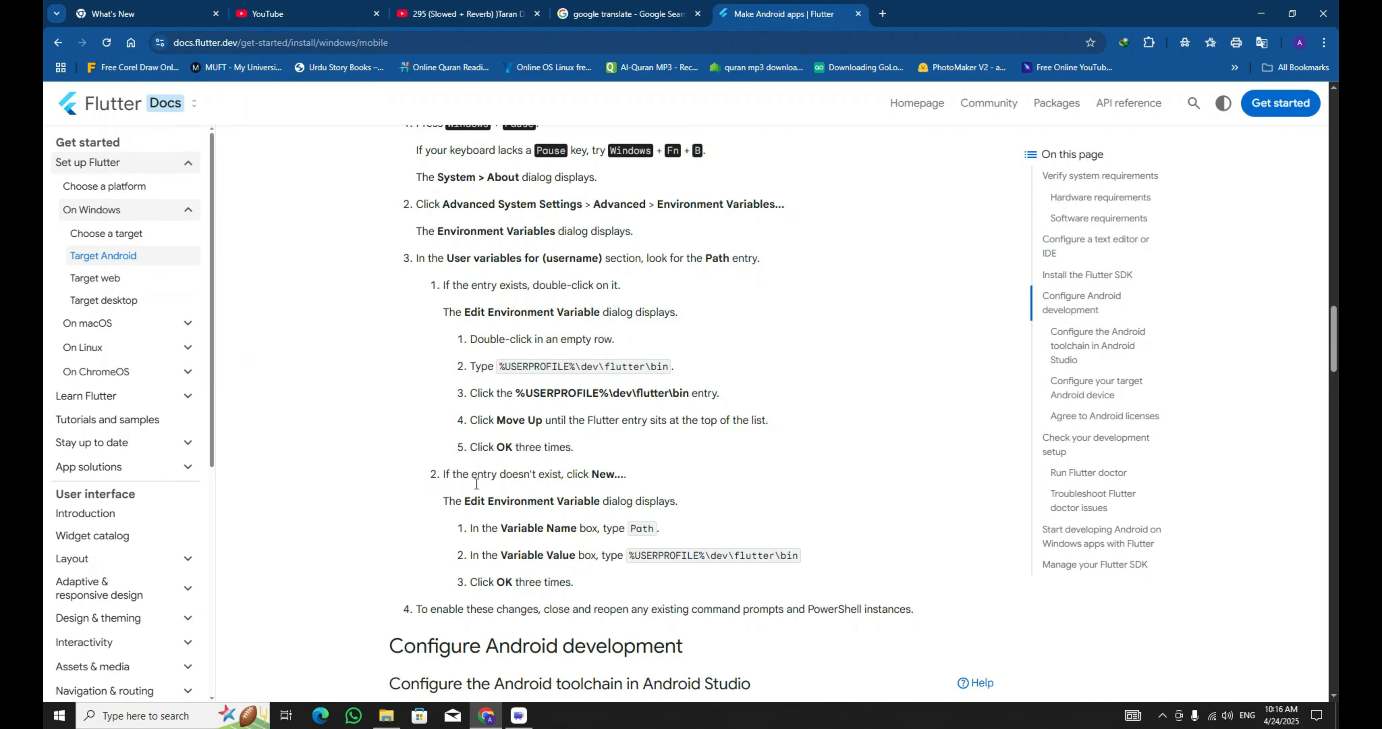
scroll(476, 483, "down", 5)
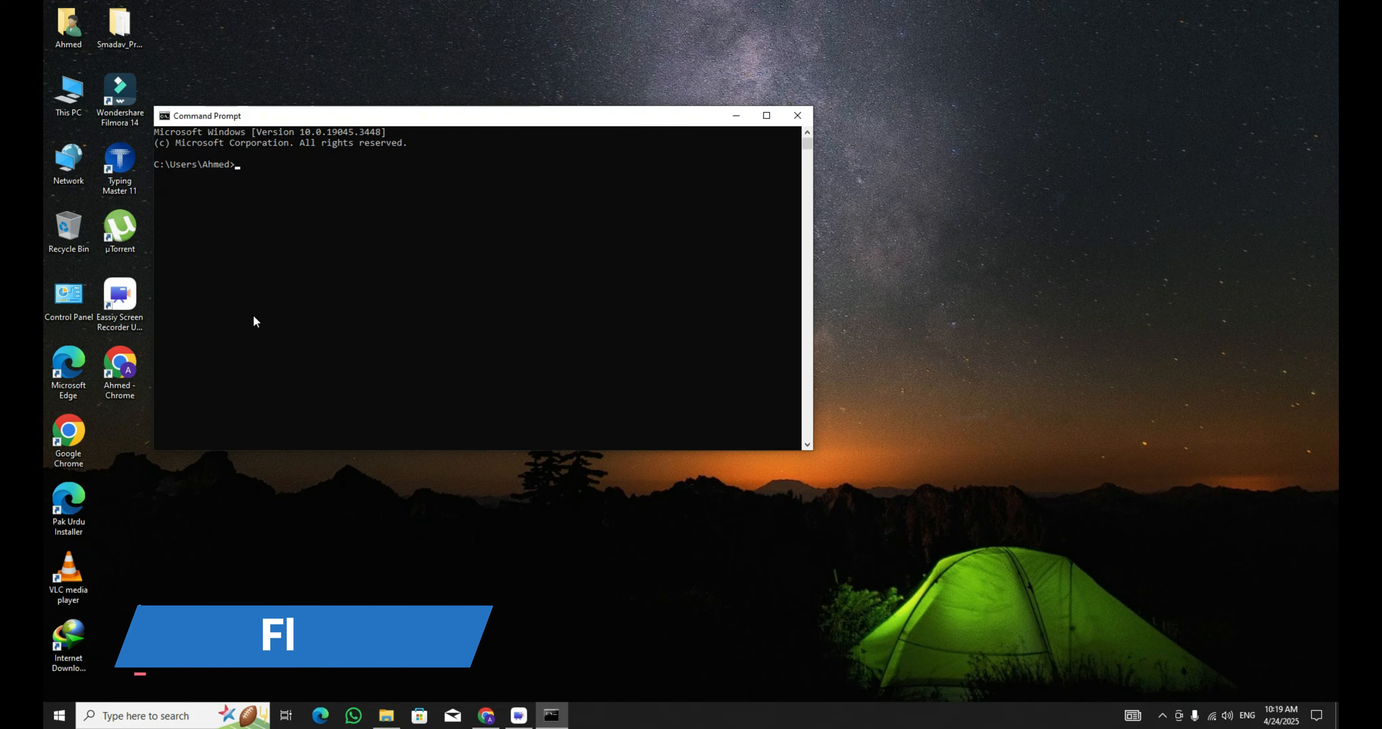
Run flutter doctor in the Command Prompt and scroll through its report.
type("flutter d")
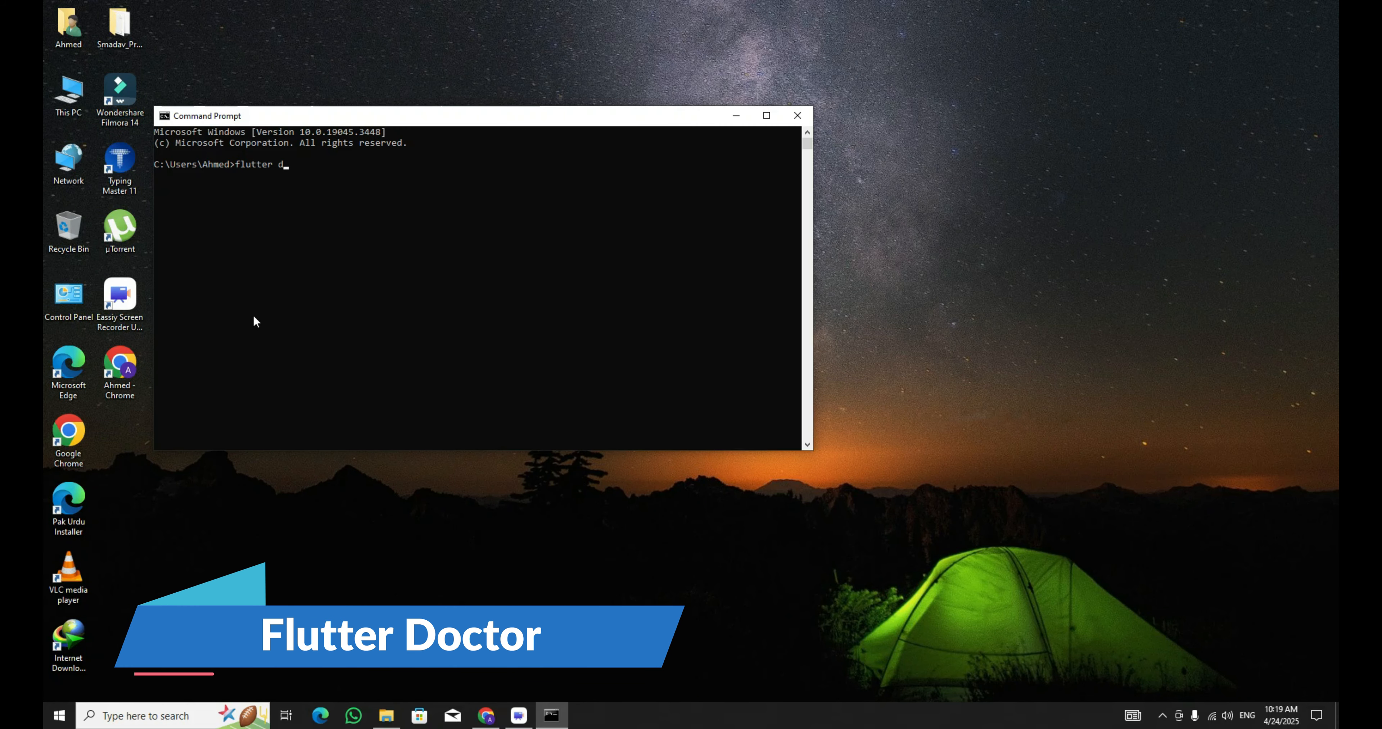
type("octor")
key("Return")
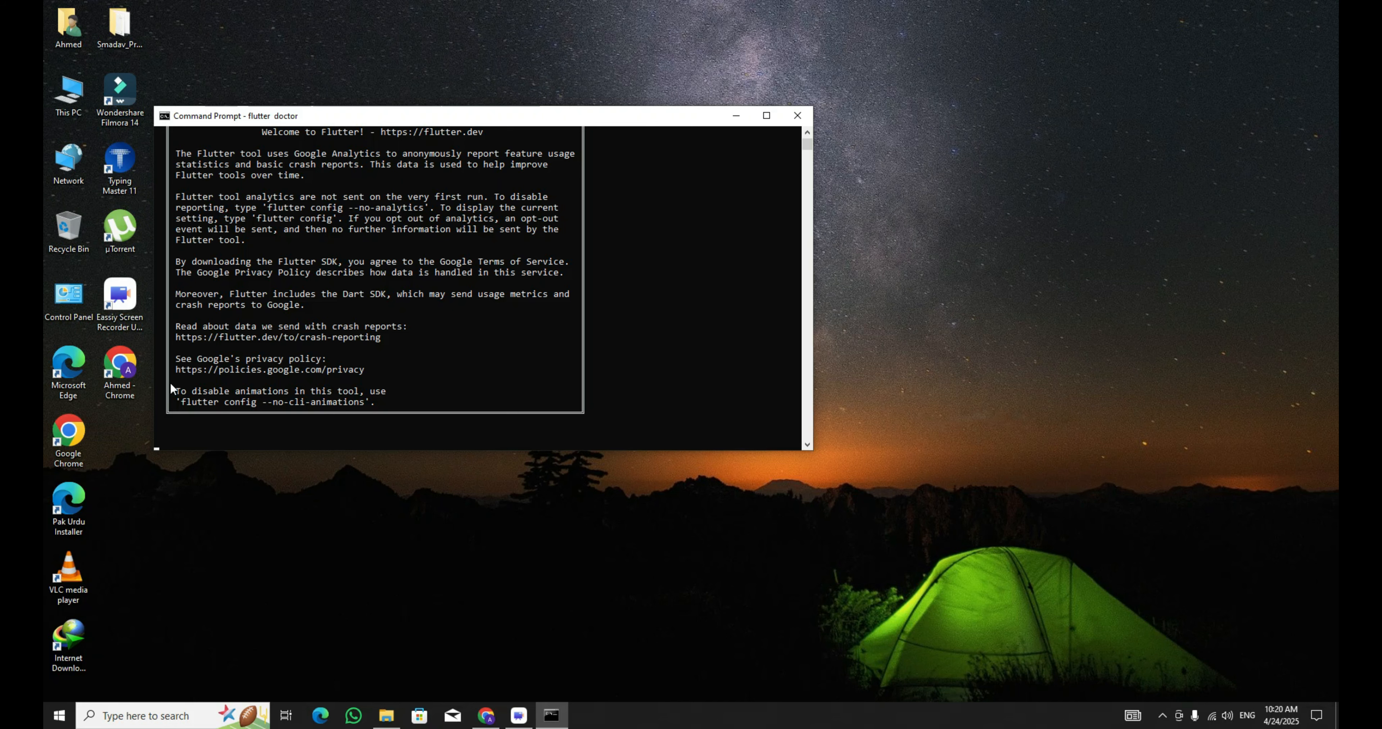
scroll(296, 277, "down", 6)
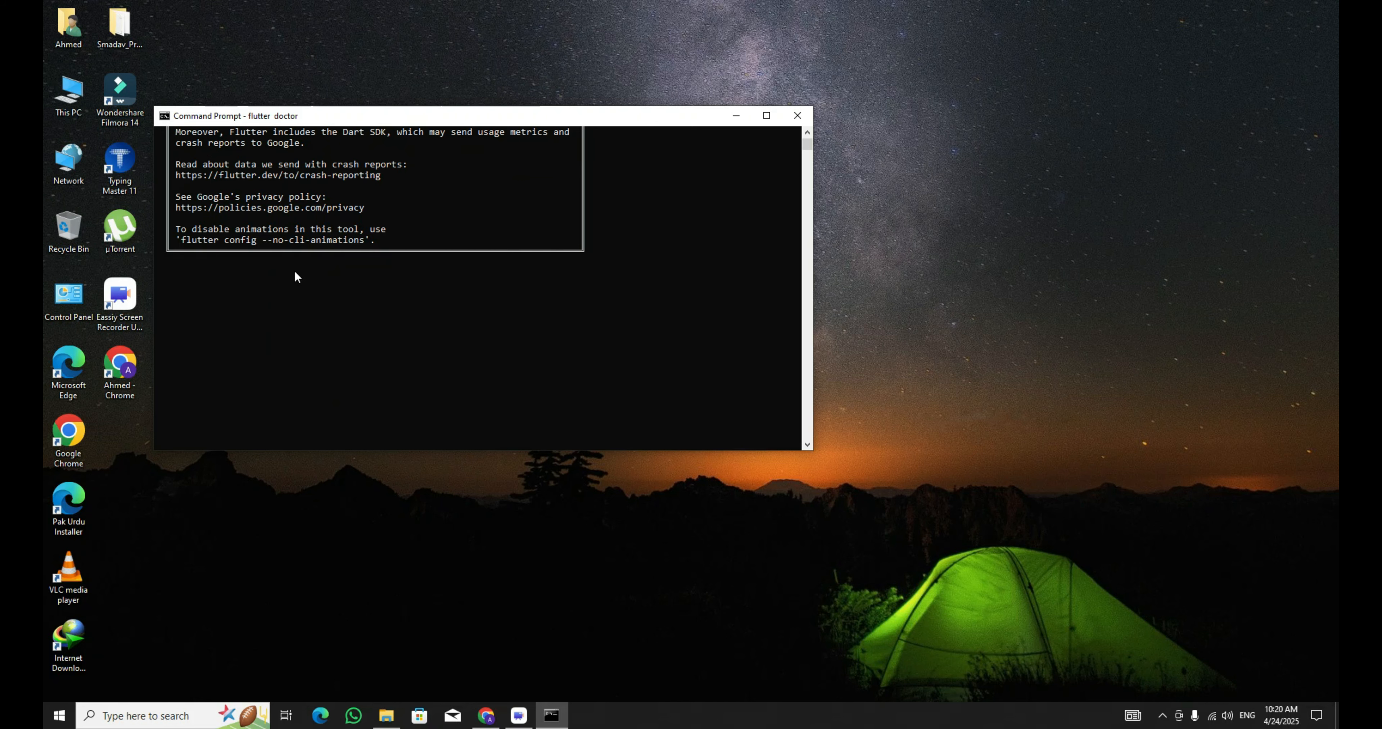
scroll(293, 309, "up", 10)
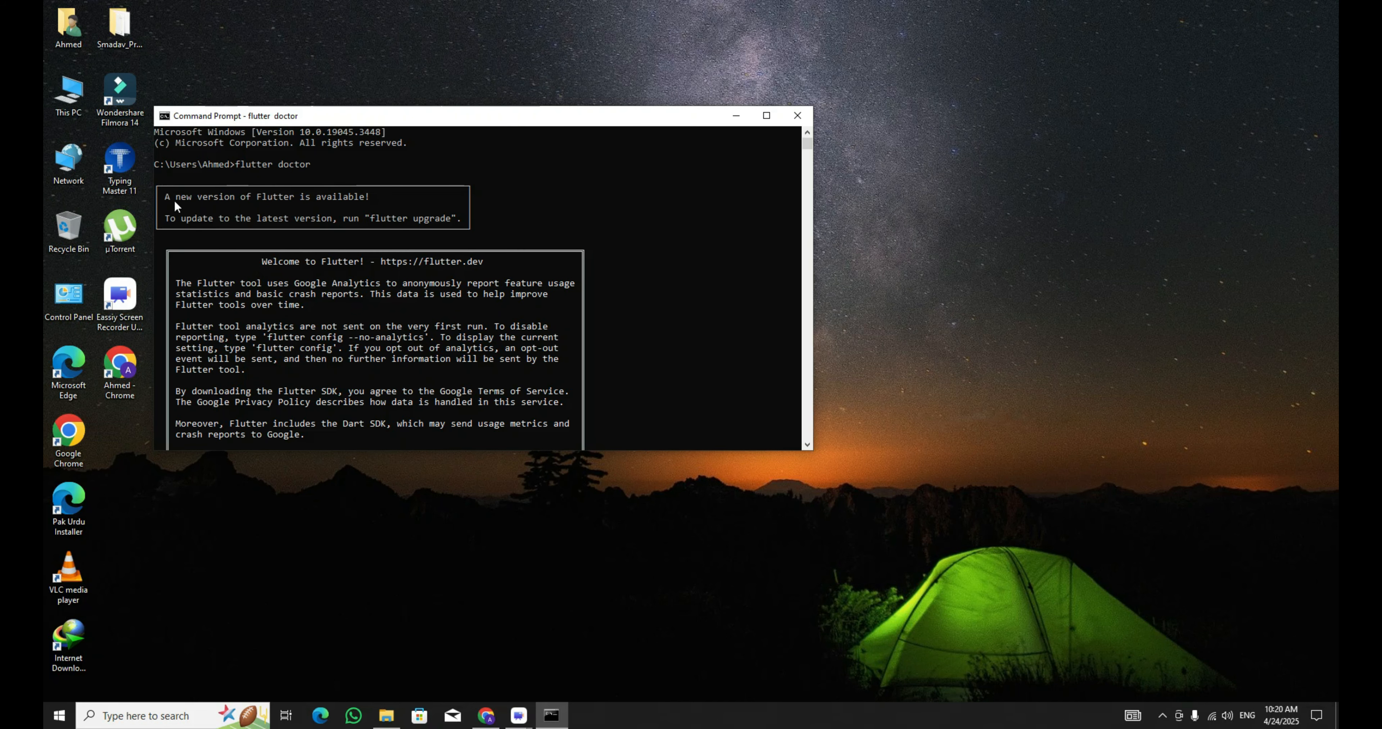
scroll(287, 268, "down", 9)
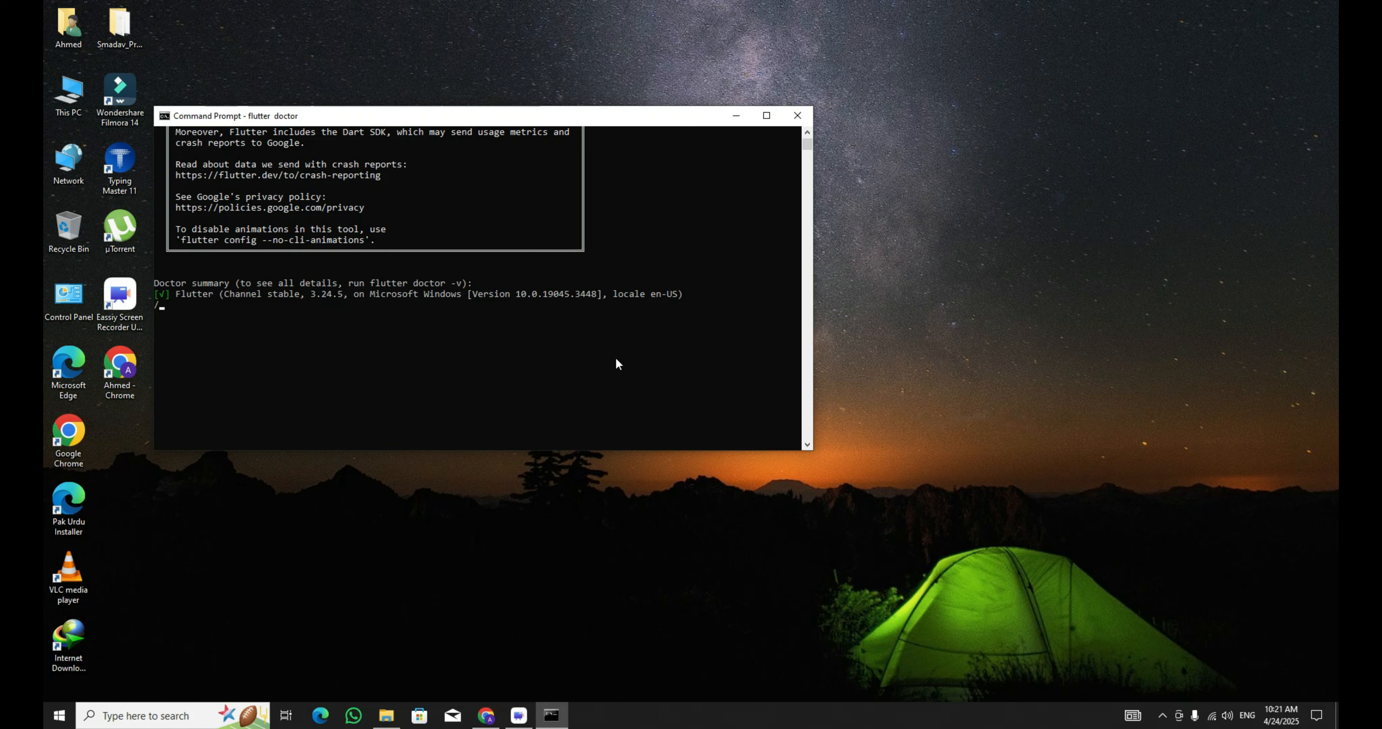
scroll(459, 355, "down", 1)
scroll(472, 356, "up", 1)
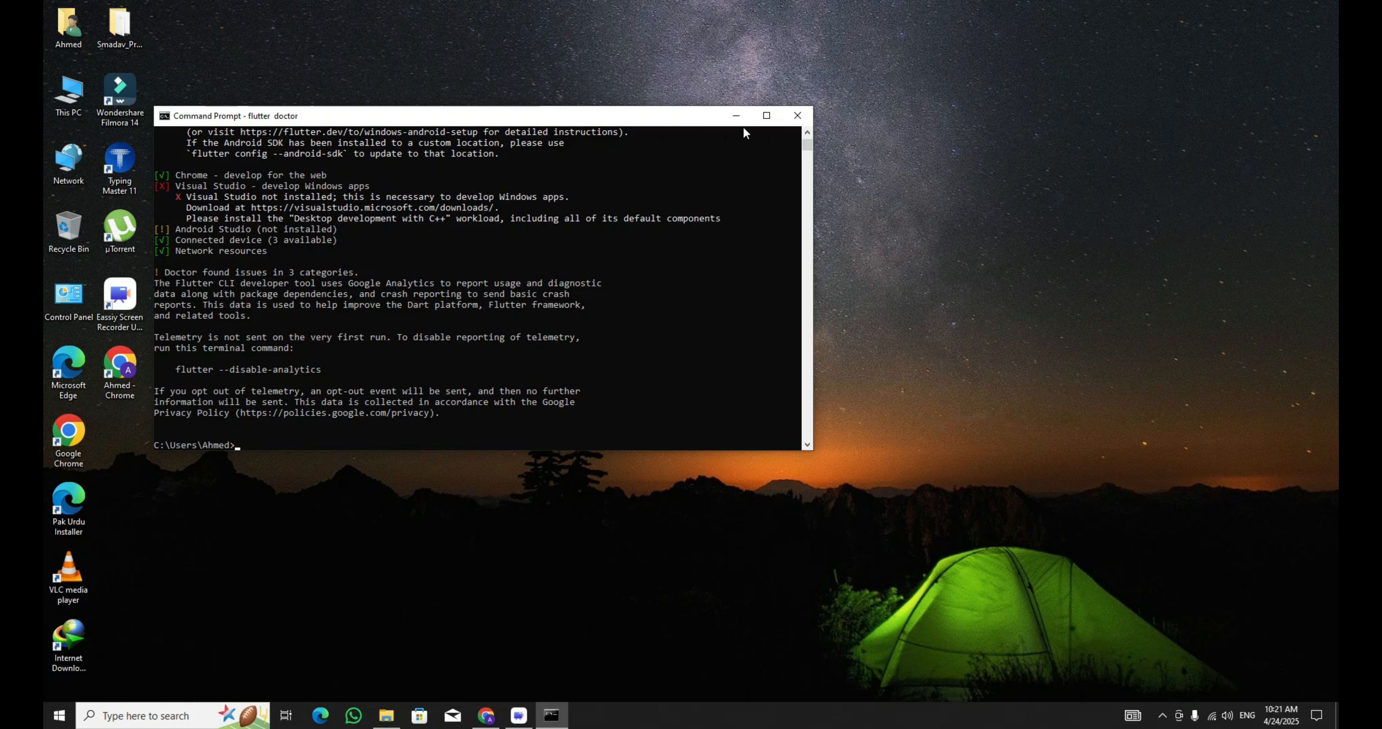
Review the Android toolchain and Visual Studio issues listed in the flutter doctor summary.
left_click_drag(658, 113, 705, 93)
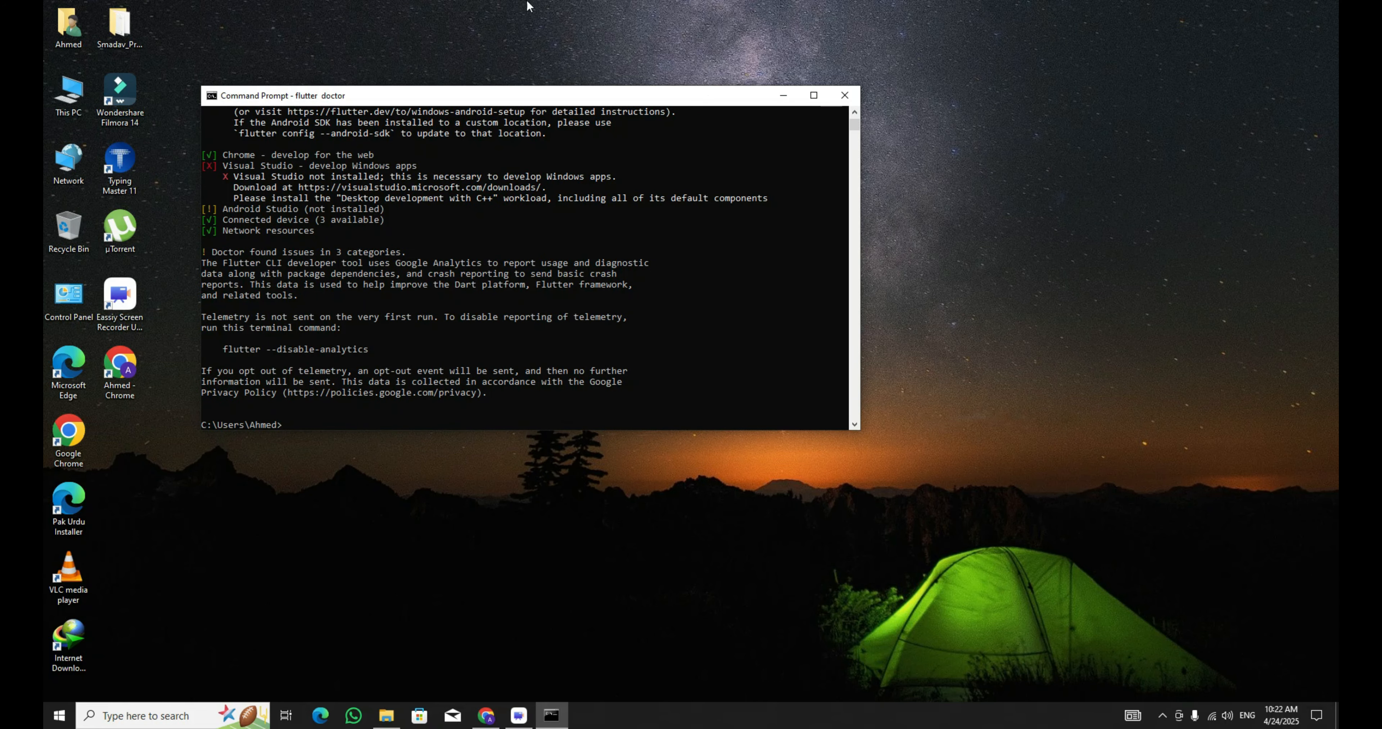
scroll(375, 241, "up", 3)
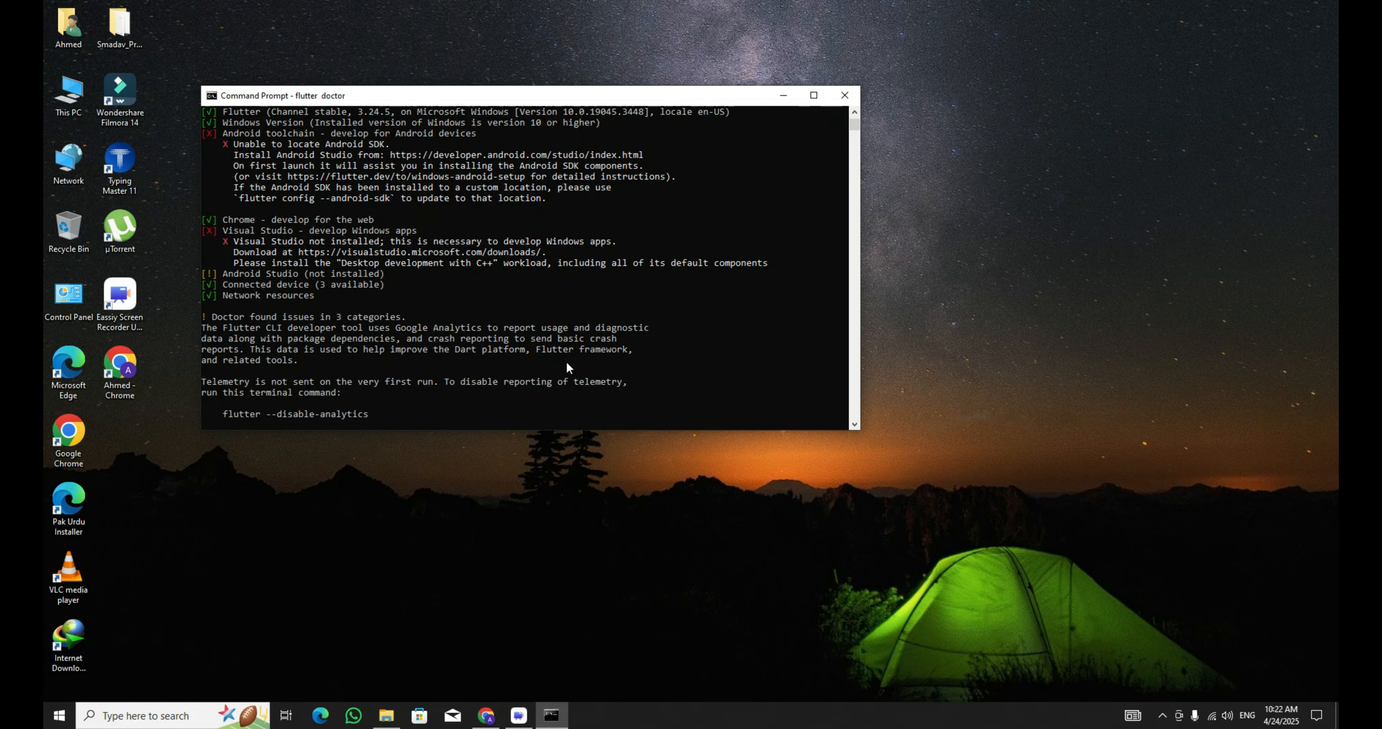
left_click(224, 166)
left_click(412, 305)
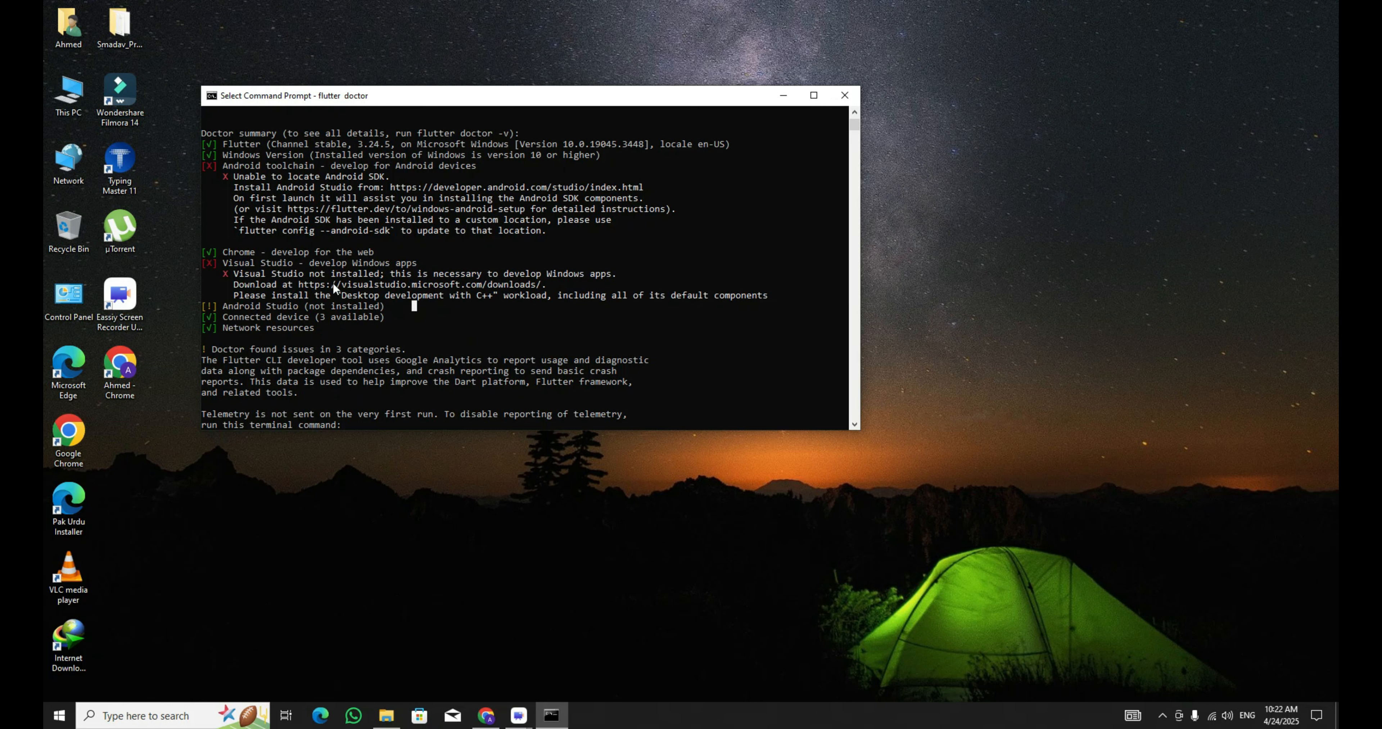
scroll(213, 251, "up", 1)
left_click_drag(203, 199, 214, 254)
left_click(344, 282)
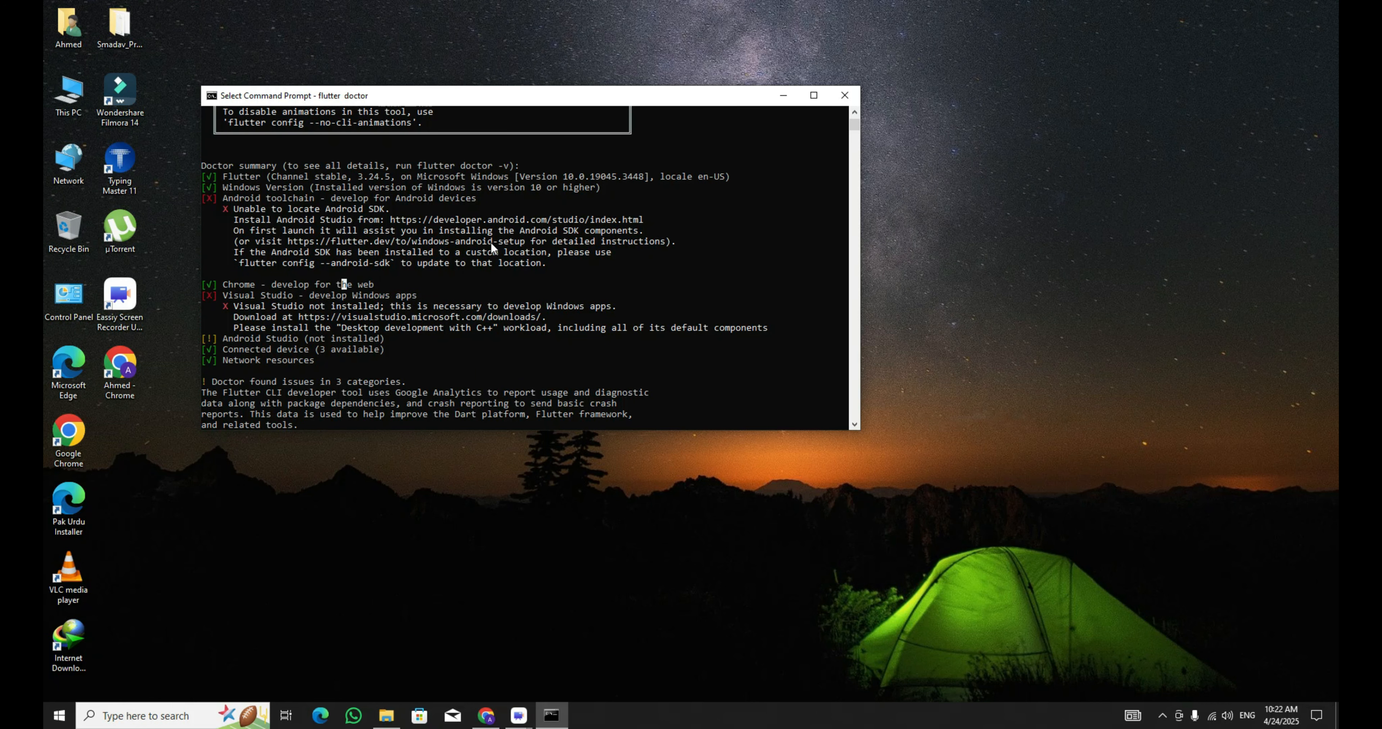
left_click_drag(423, 231, 505, 232)
Launch the android-studio-2024.3.1.15-windows installer from the flutter folder on Data (E:).
left_click(386, 715)
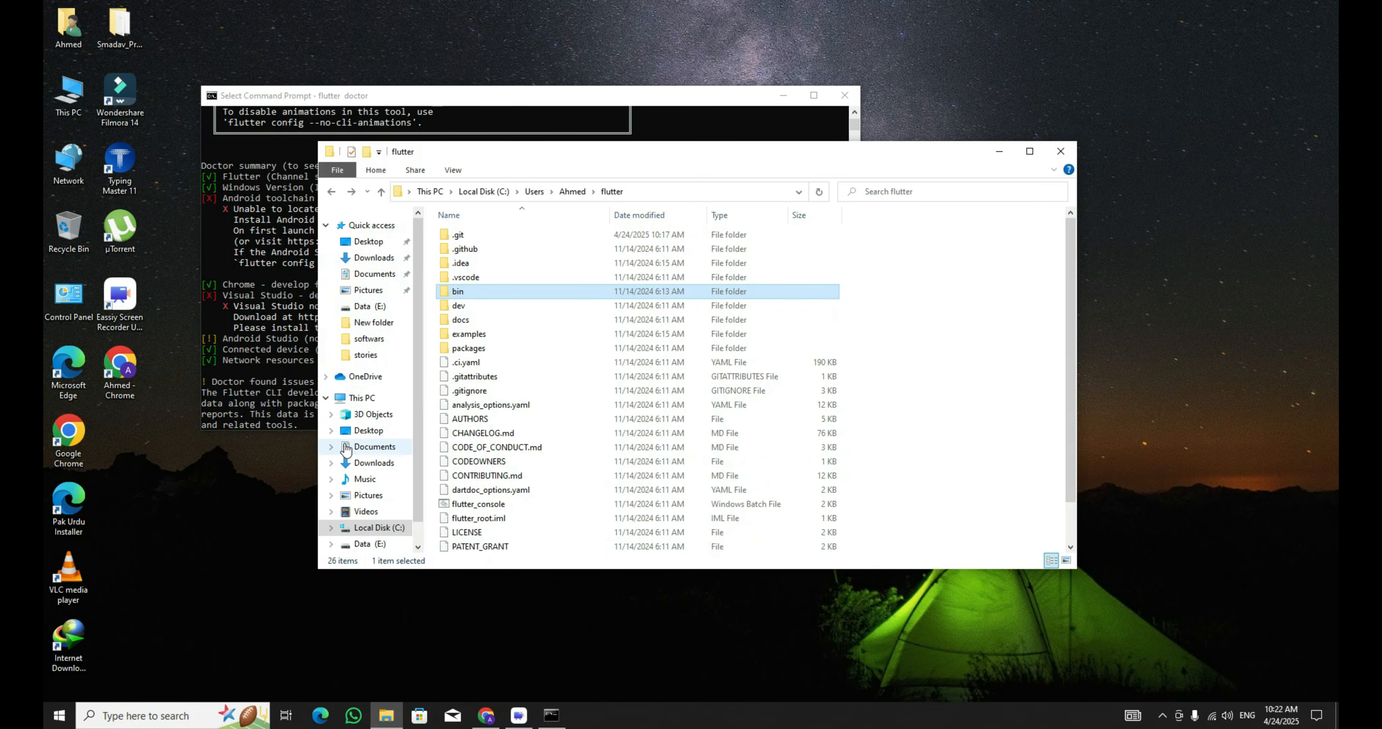
left_click(362, 397)
double_click(847, 379)
double_click(459, 246)
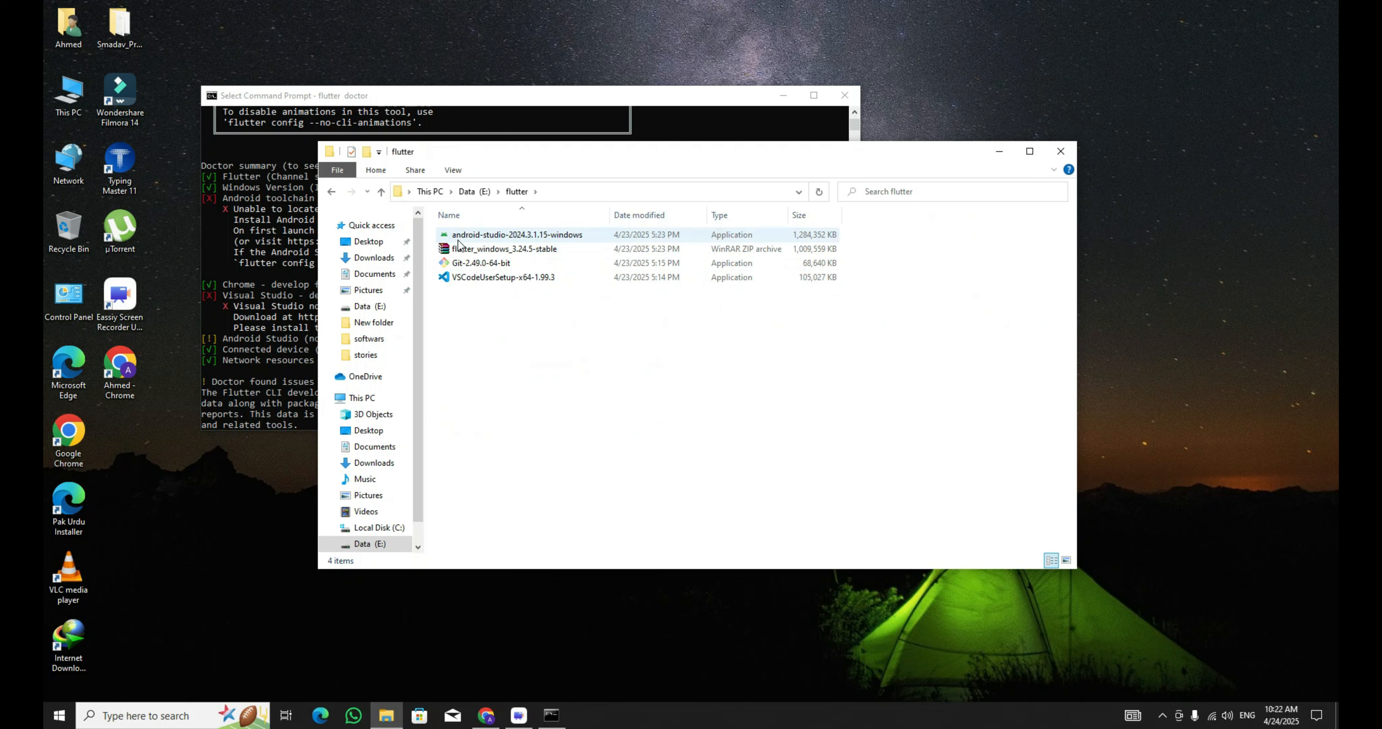
double_click(478, 235)
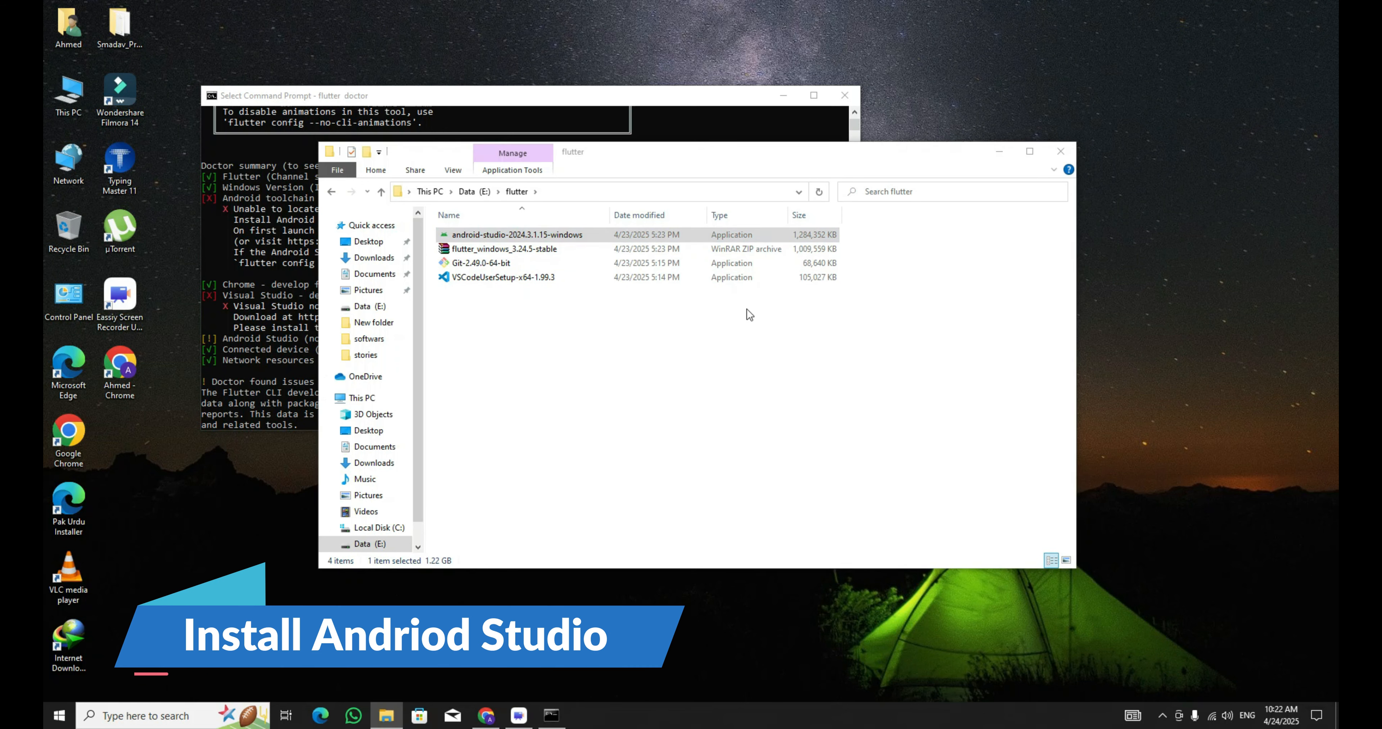
Step through the Android Studio setup with the default components and start the installation.
left_click(775, 466)
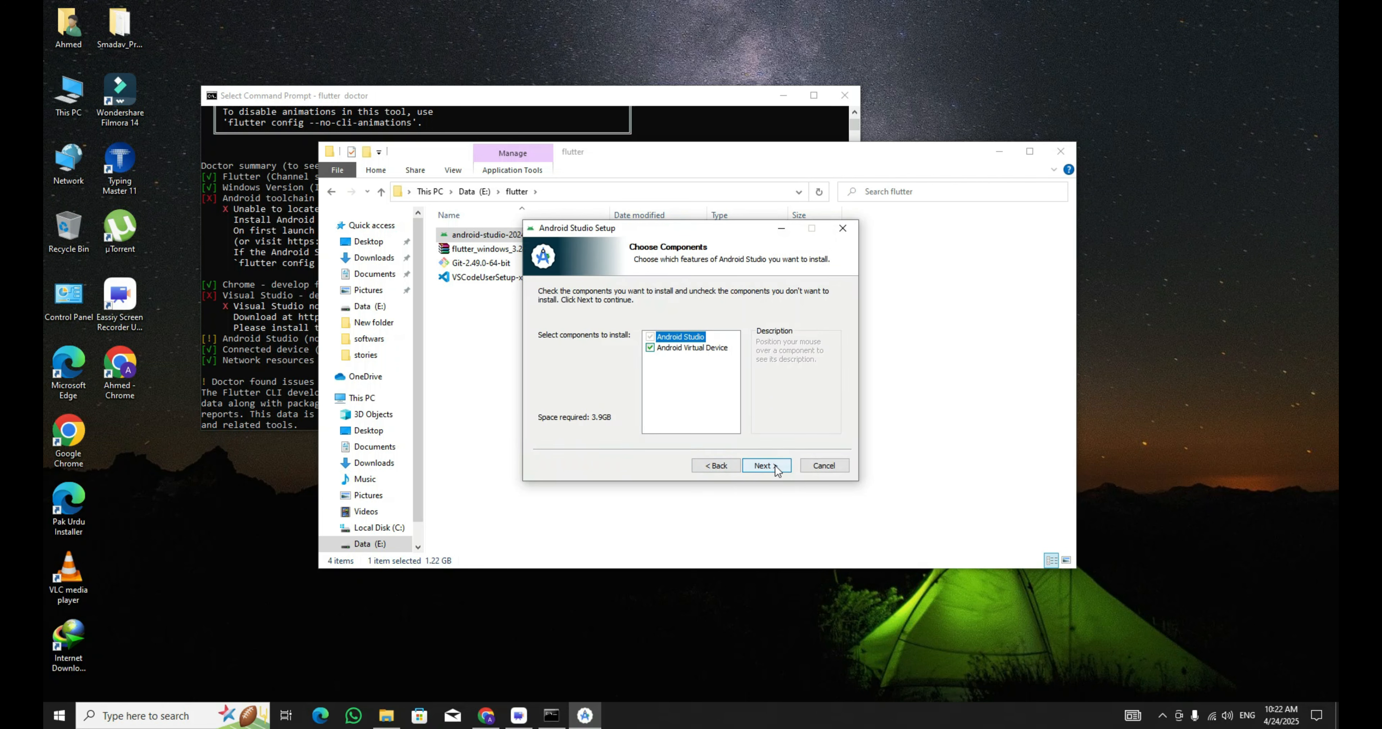
left_click(775, 466)
left_click(774, 466)
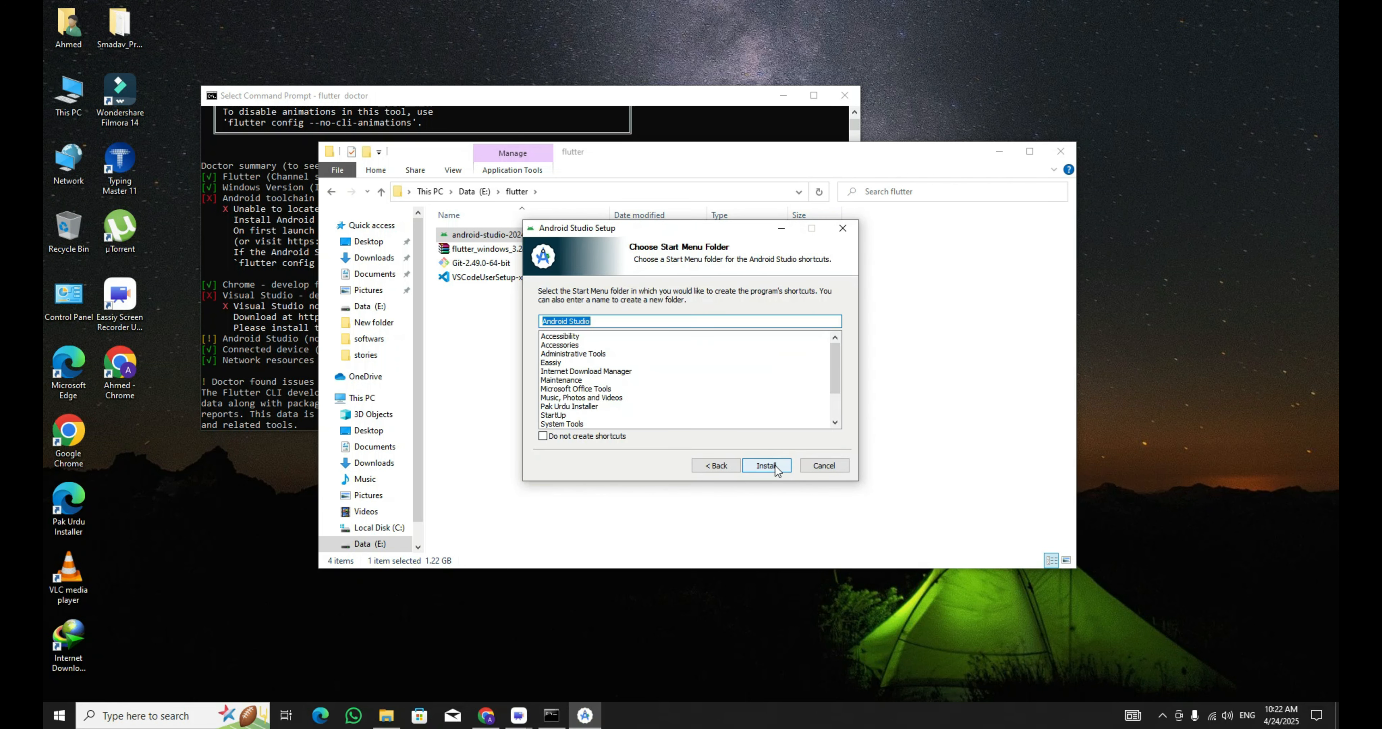
left_click(777, 467)
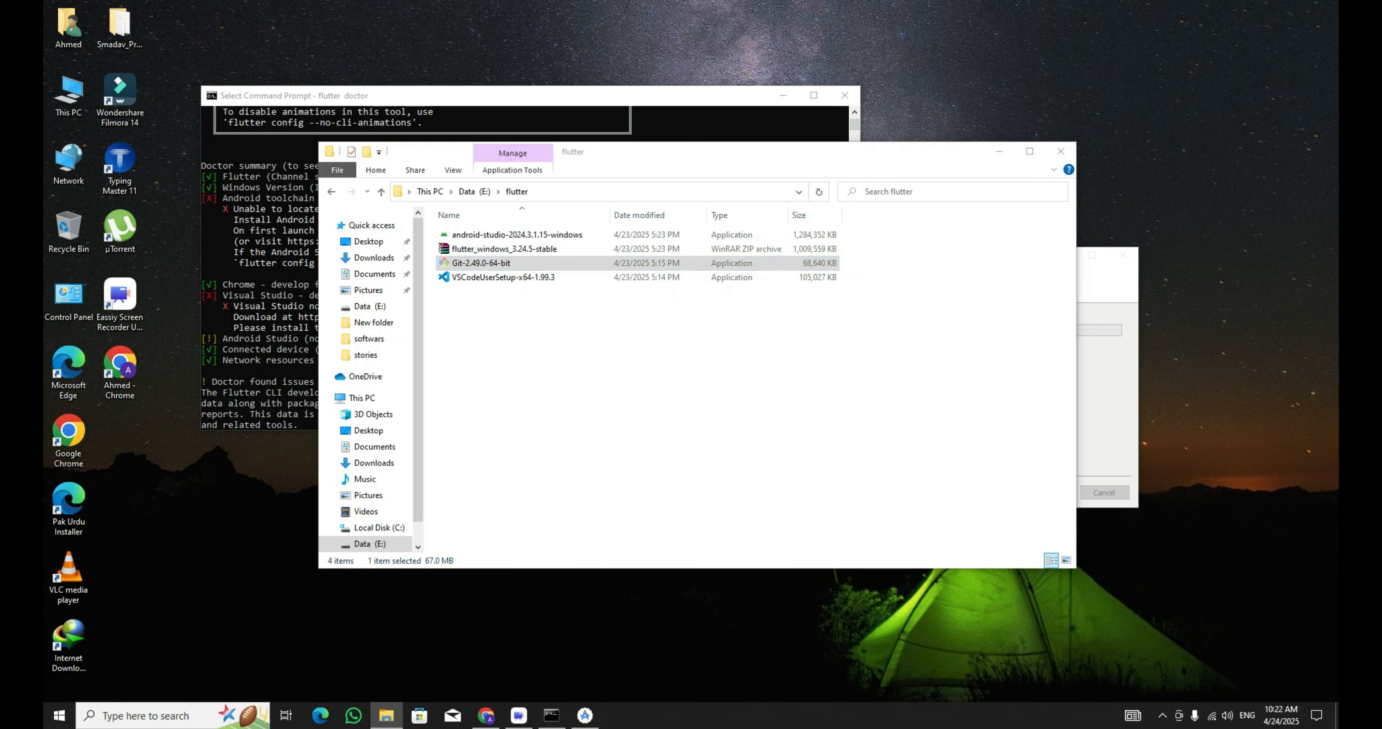
Install Git 2.49.0 from the same folder using the default setup options, and close File Explorer.
left_click(778, 464)
left_click(777, 464)
left_click(777, 465)
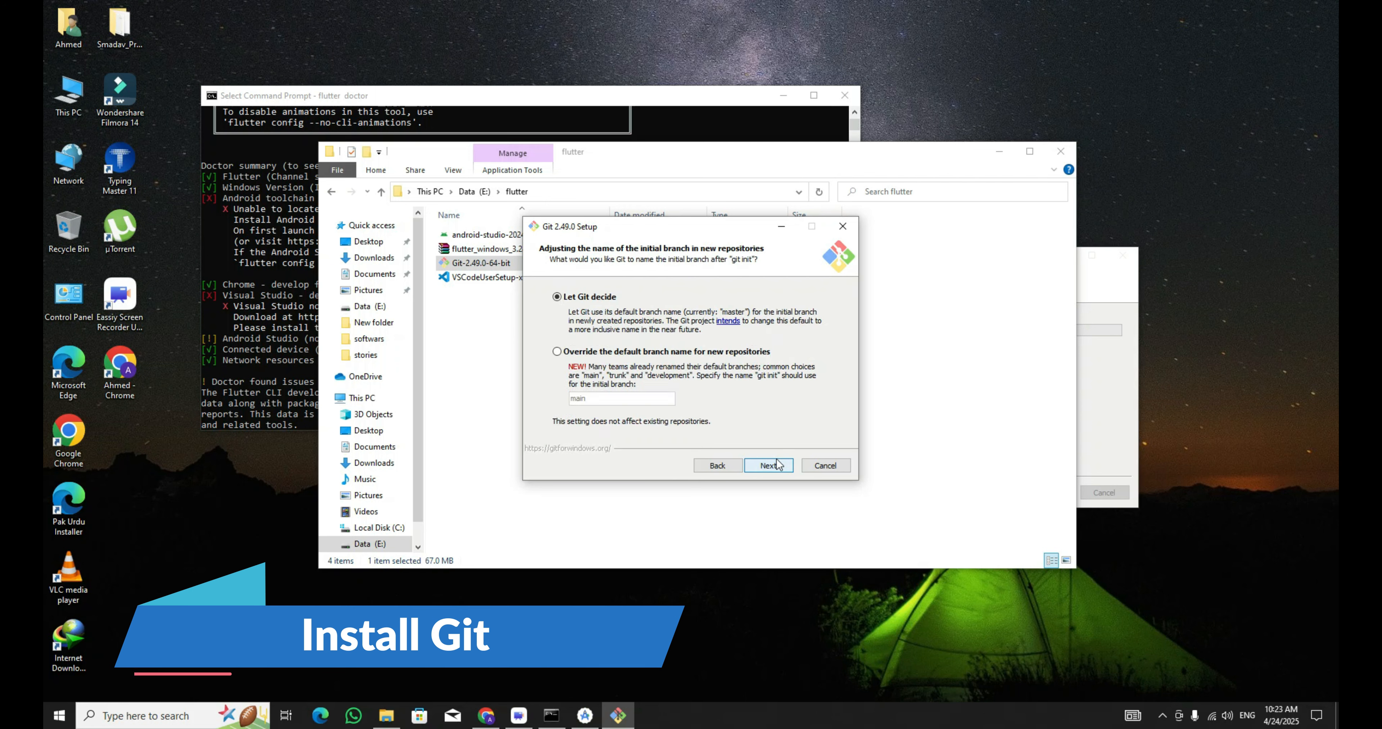
left_click(777, 464)
left_click(778, 464)
left_click(777, 465)
left_click_drag(708, 228, 453, 339)
left_click(1060, 151)
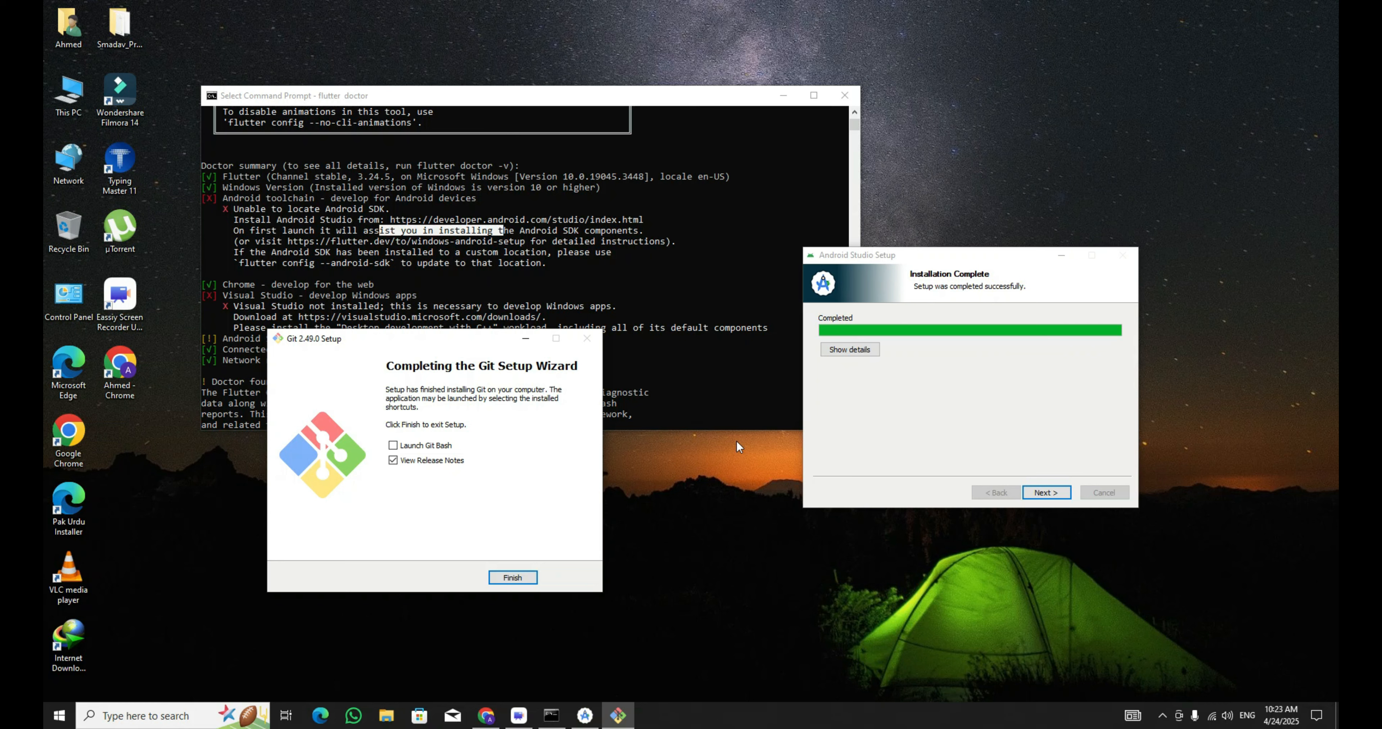
Finish the Git setup, opening its release notes in Microsoft Edge, and finish the Android Studio setup.
left_click(525, 581)
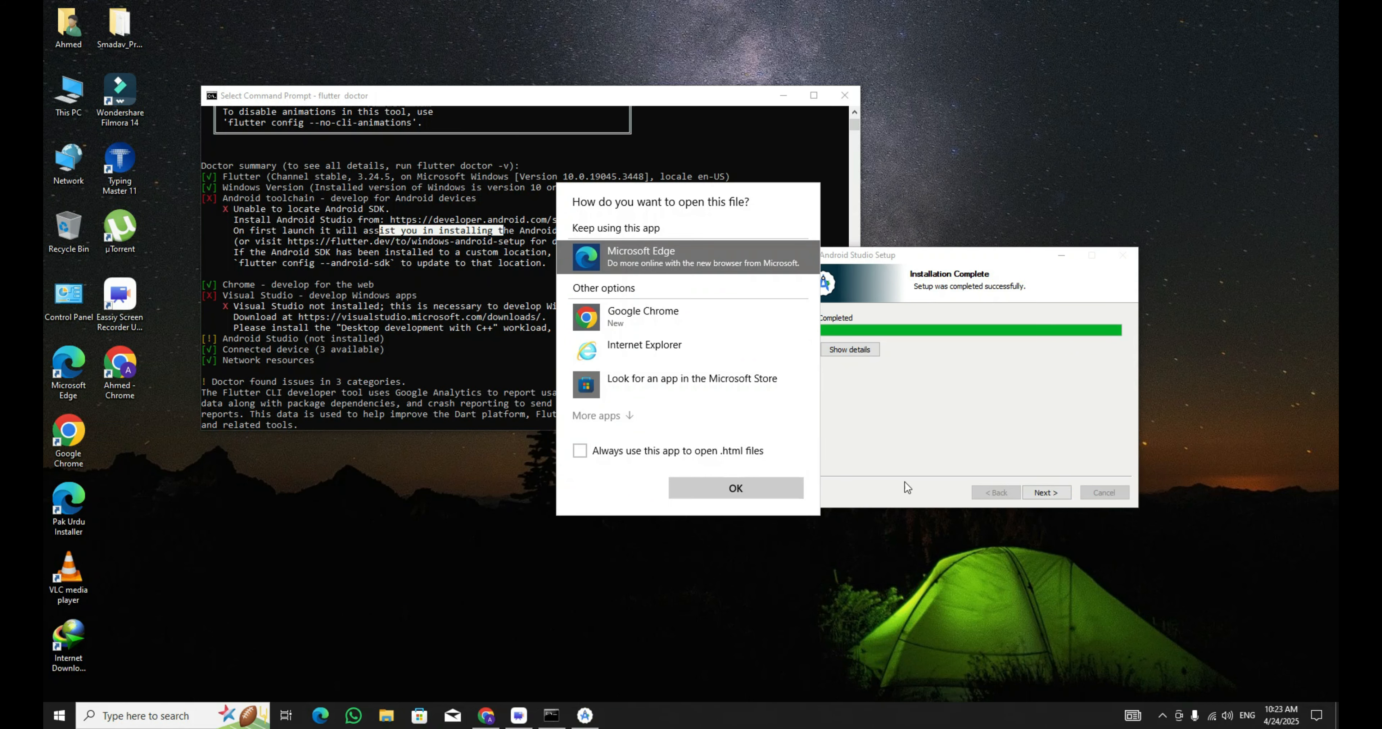
left_click(744, 488)
left_click(1046, 493)
left_click(1046, 493)
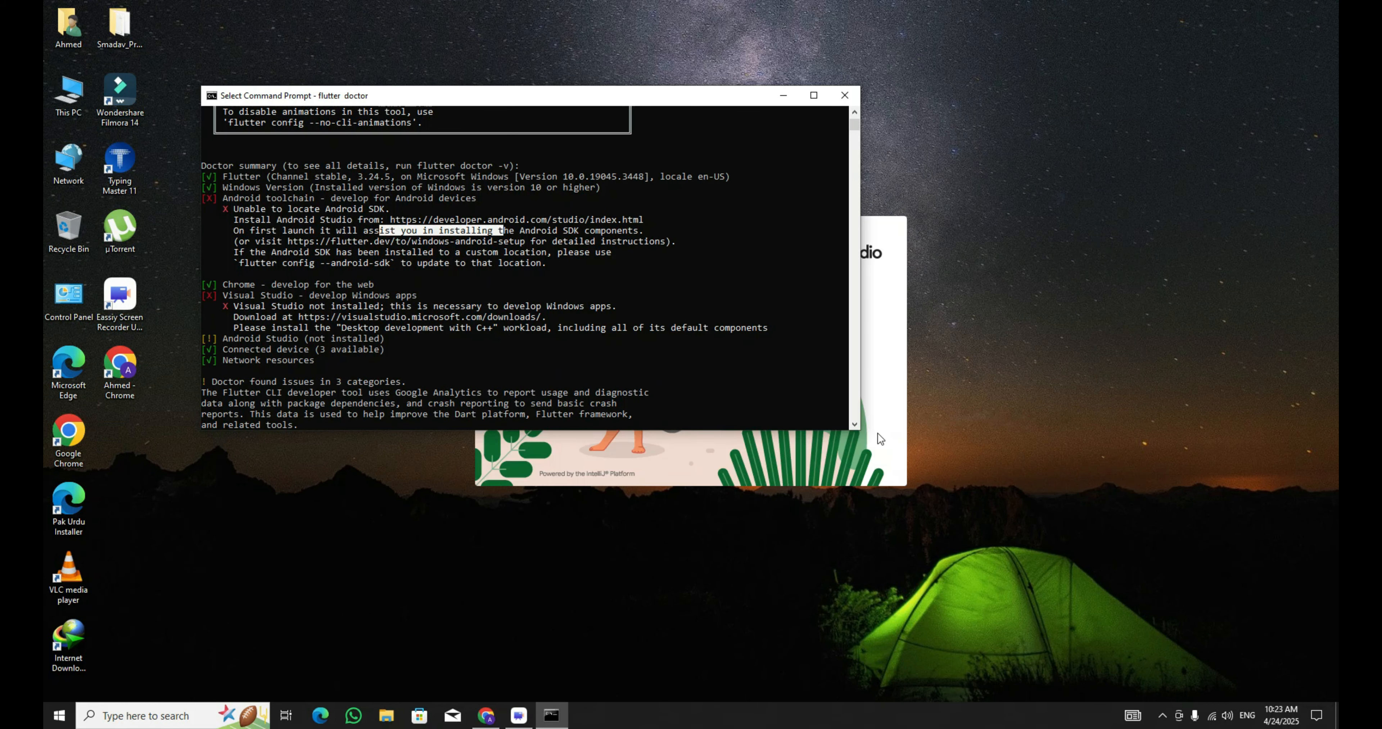
Decline sending usage statistics to Google when Android Studio first starts.
left_click_drag(668, 96, 605, 12)
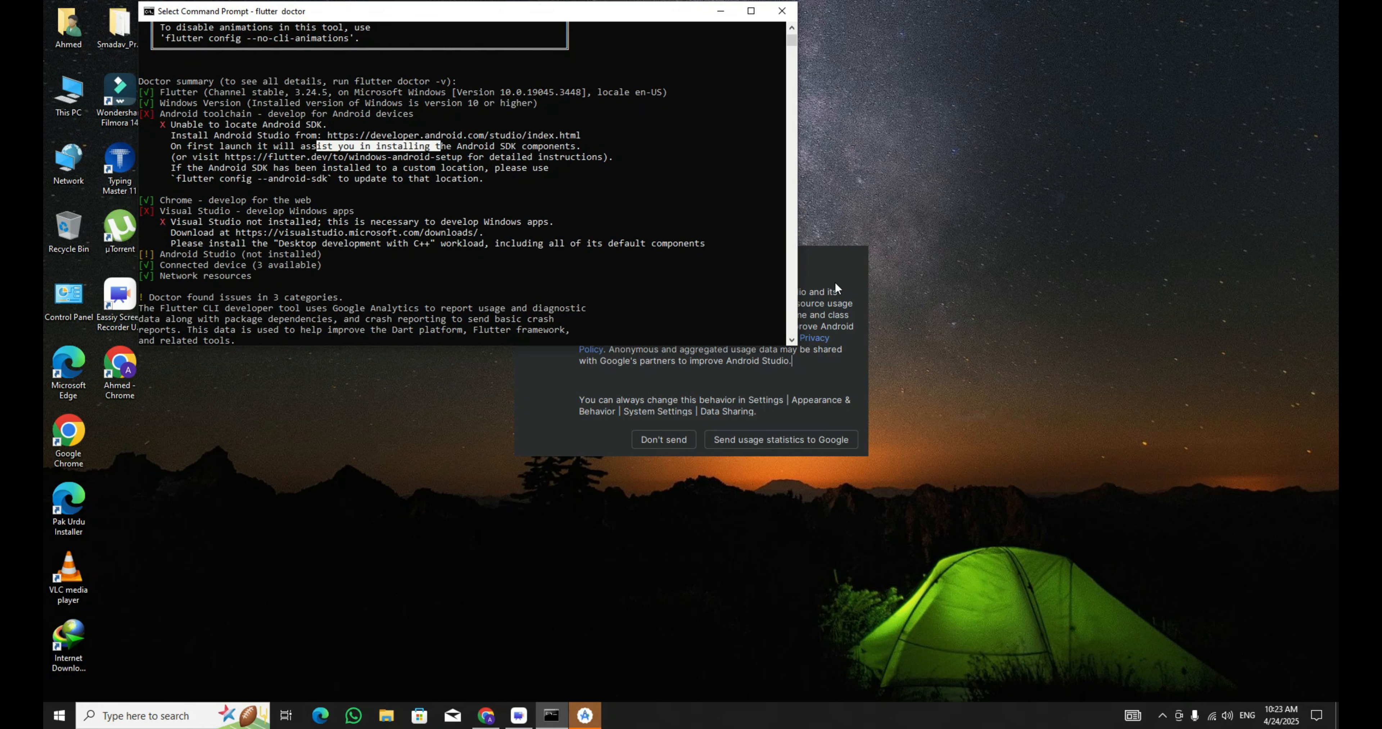
left_click(835, 281)
left_click(642, 444)
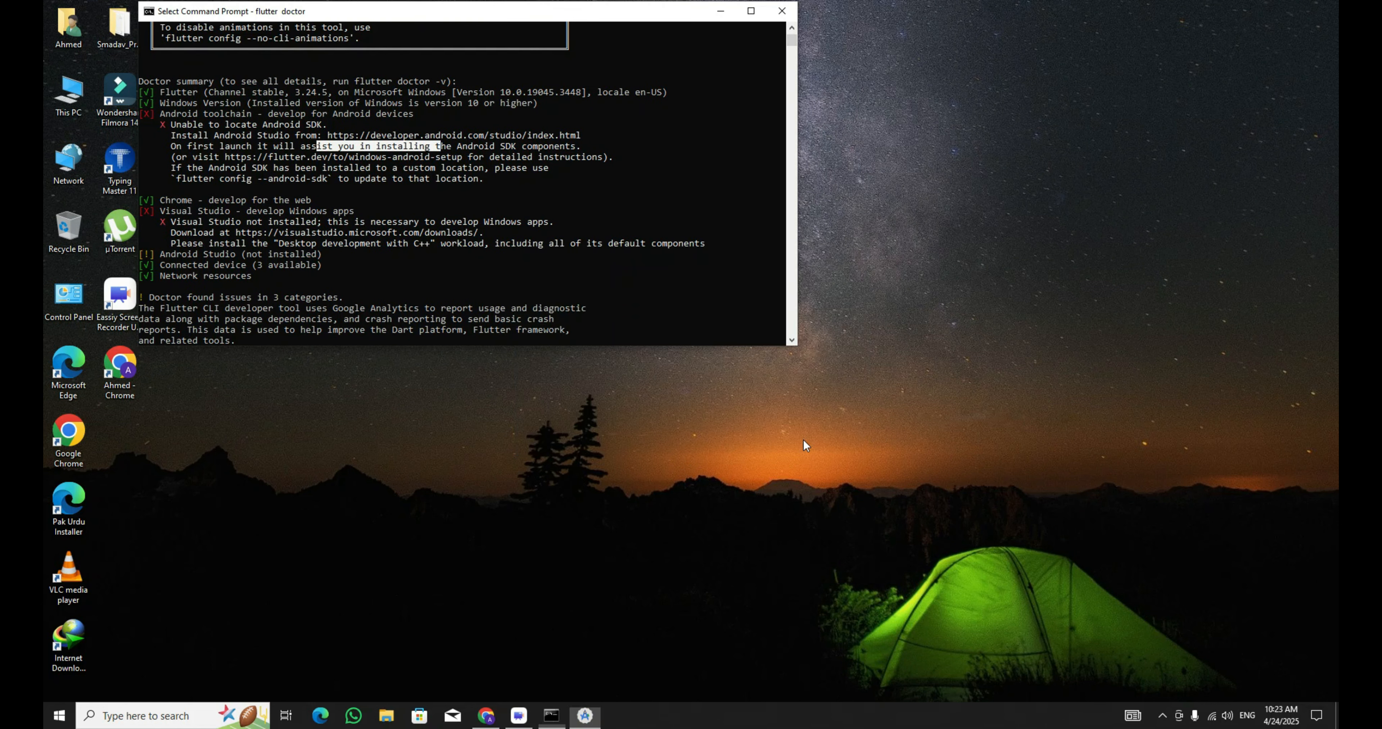
Complete the Android Studio Setup Wizard with the Standard install type and accepted licenses.
left_click(790, 530)
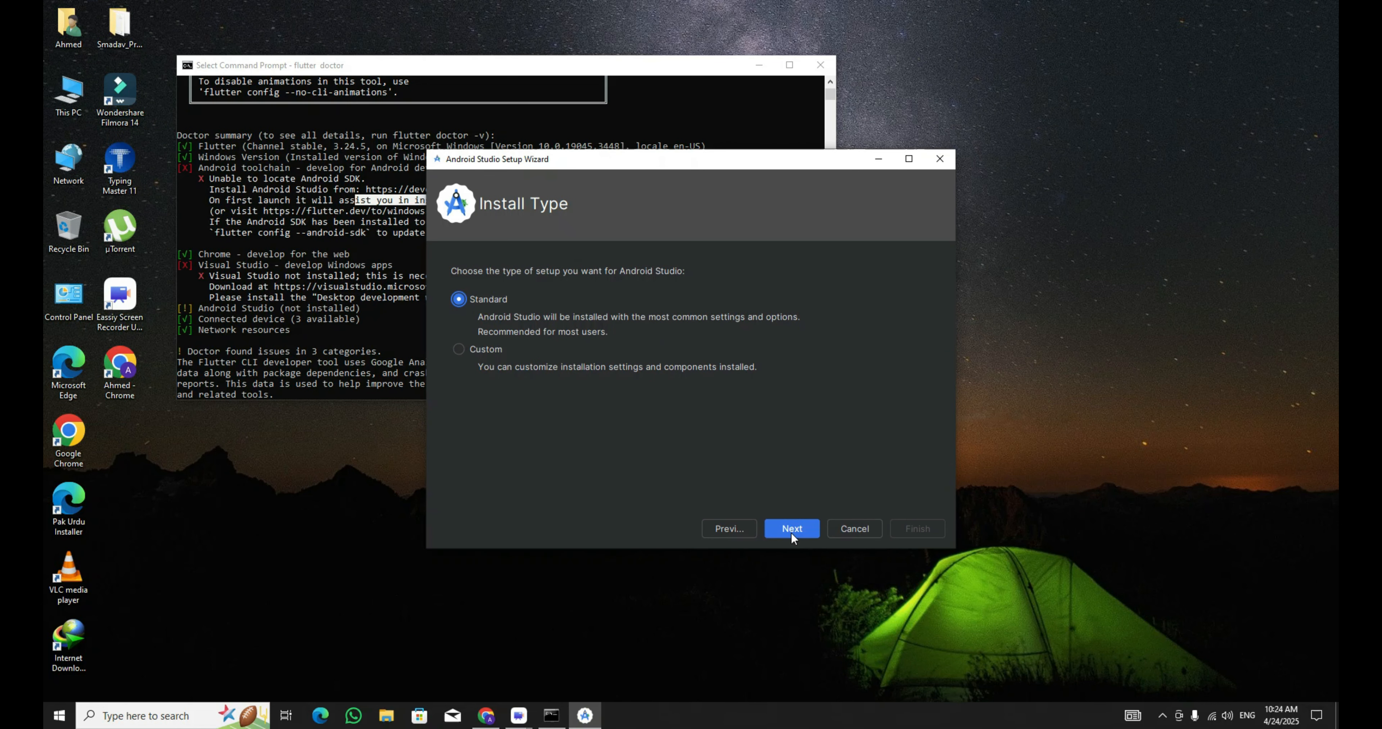
left_click(790, 530)
left_click(792, 530)
left_click(904, 480)
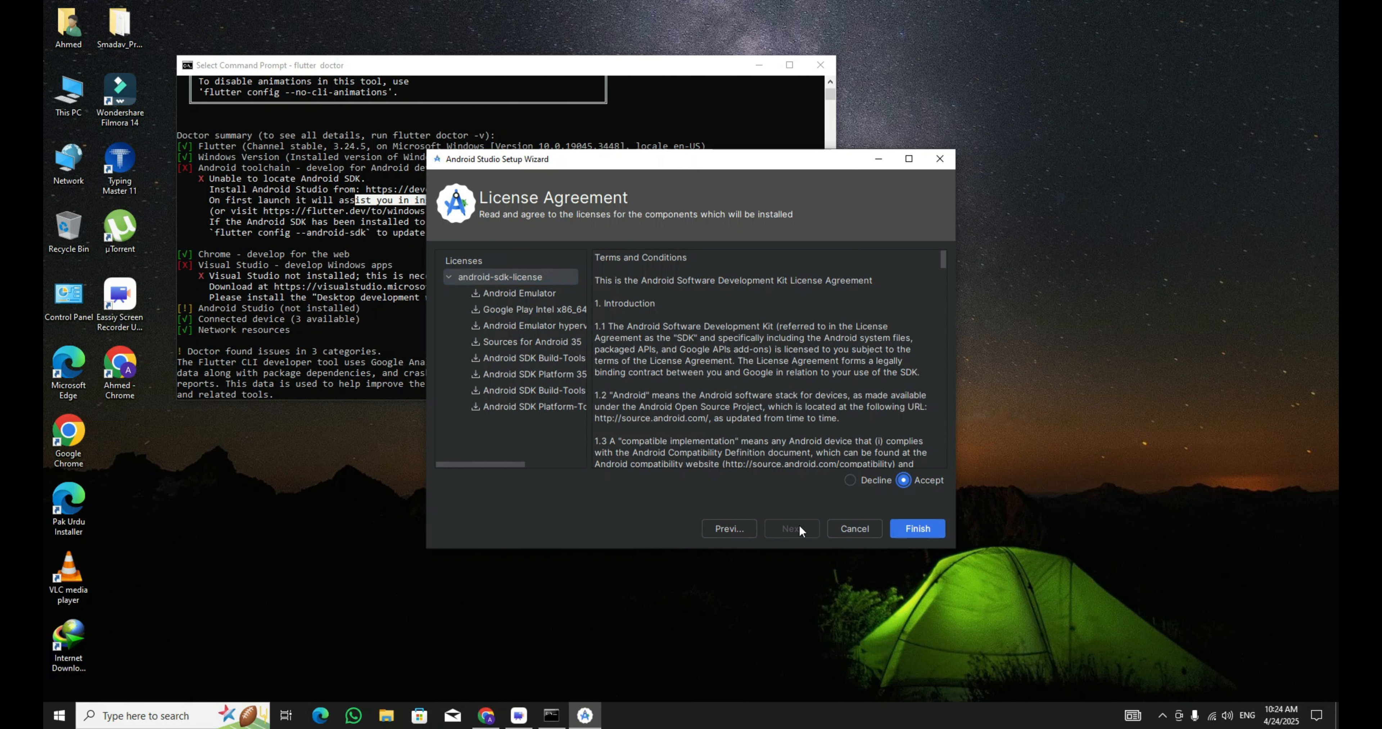
left_click(918, 528)
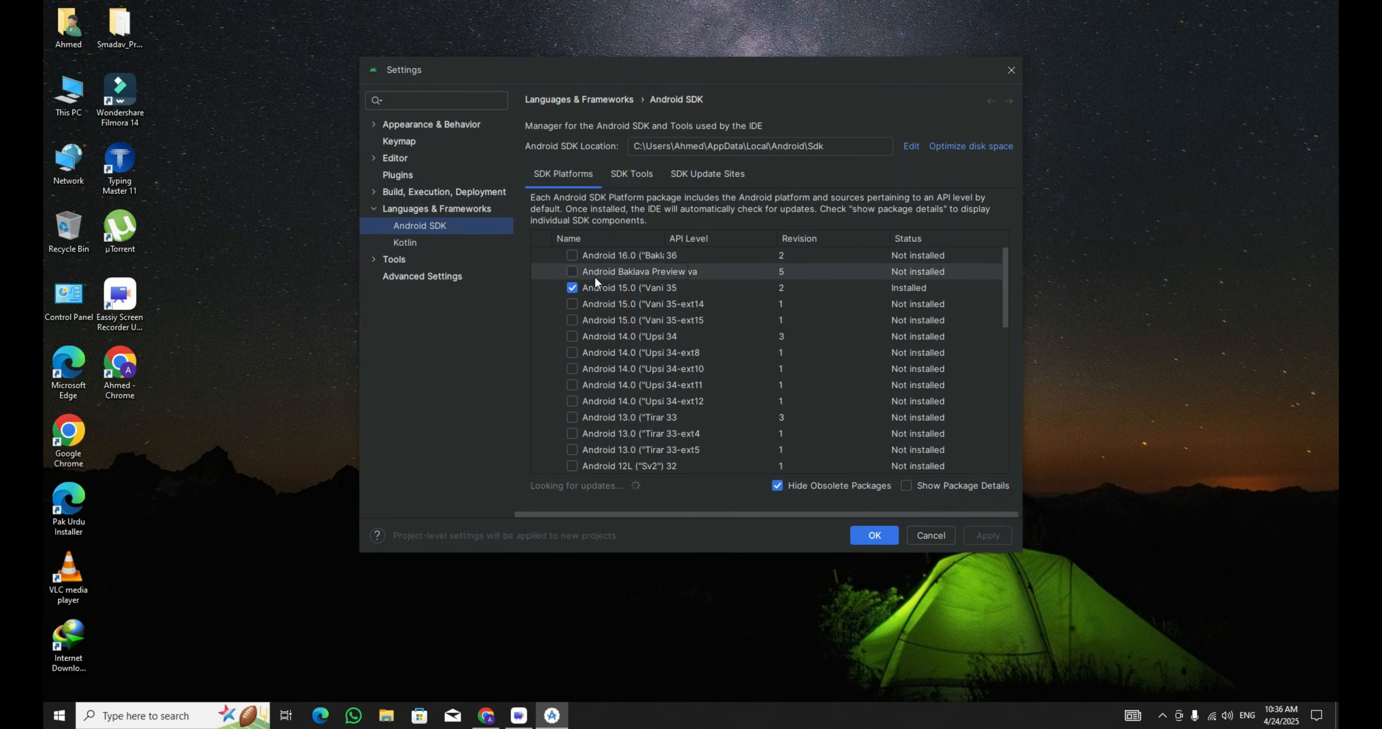
Select an additional SDK package in the Android SDK settings and apply it.
left_click(716, 173)
left_click(560, 277)
left_click(859, 535)
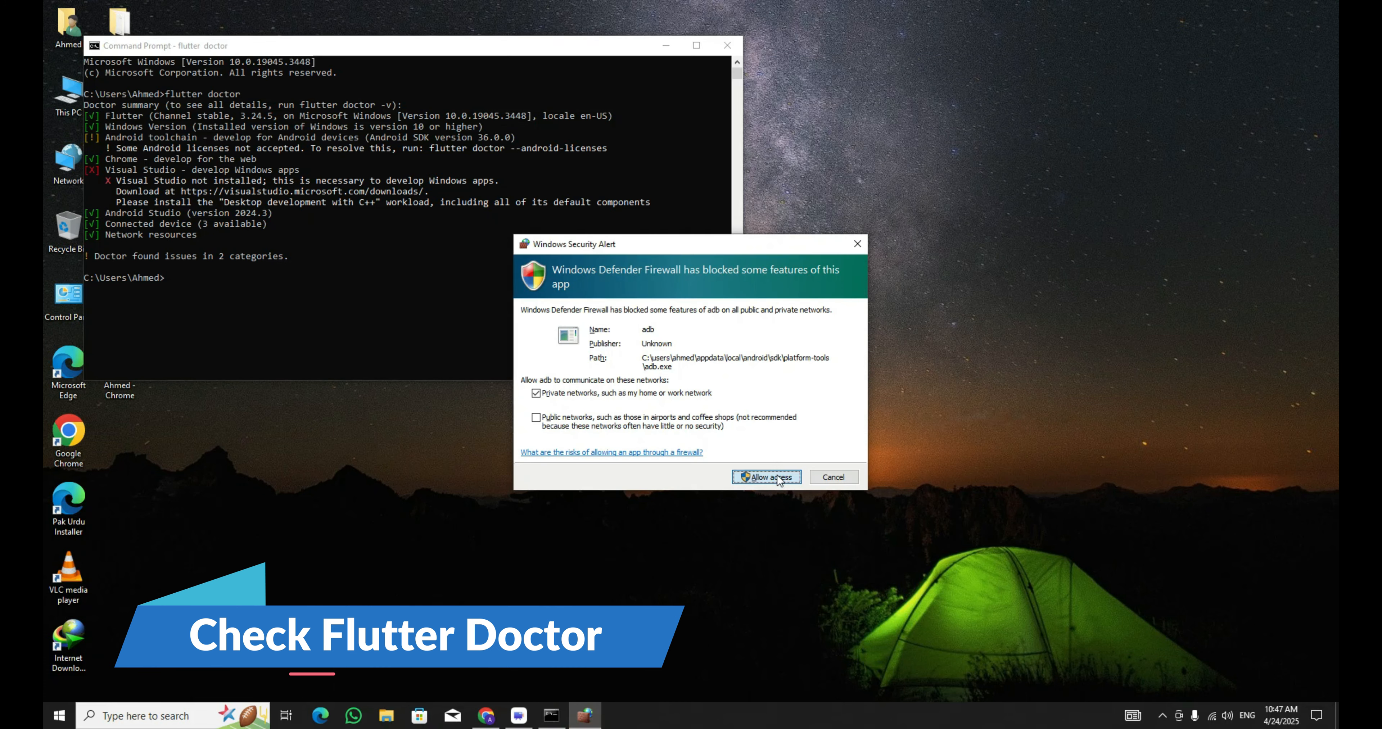
Dismiss the firewall alert and run flutter doctor --android-licenses by copying the suggested command.
left_click(857, 245)
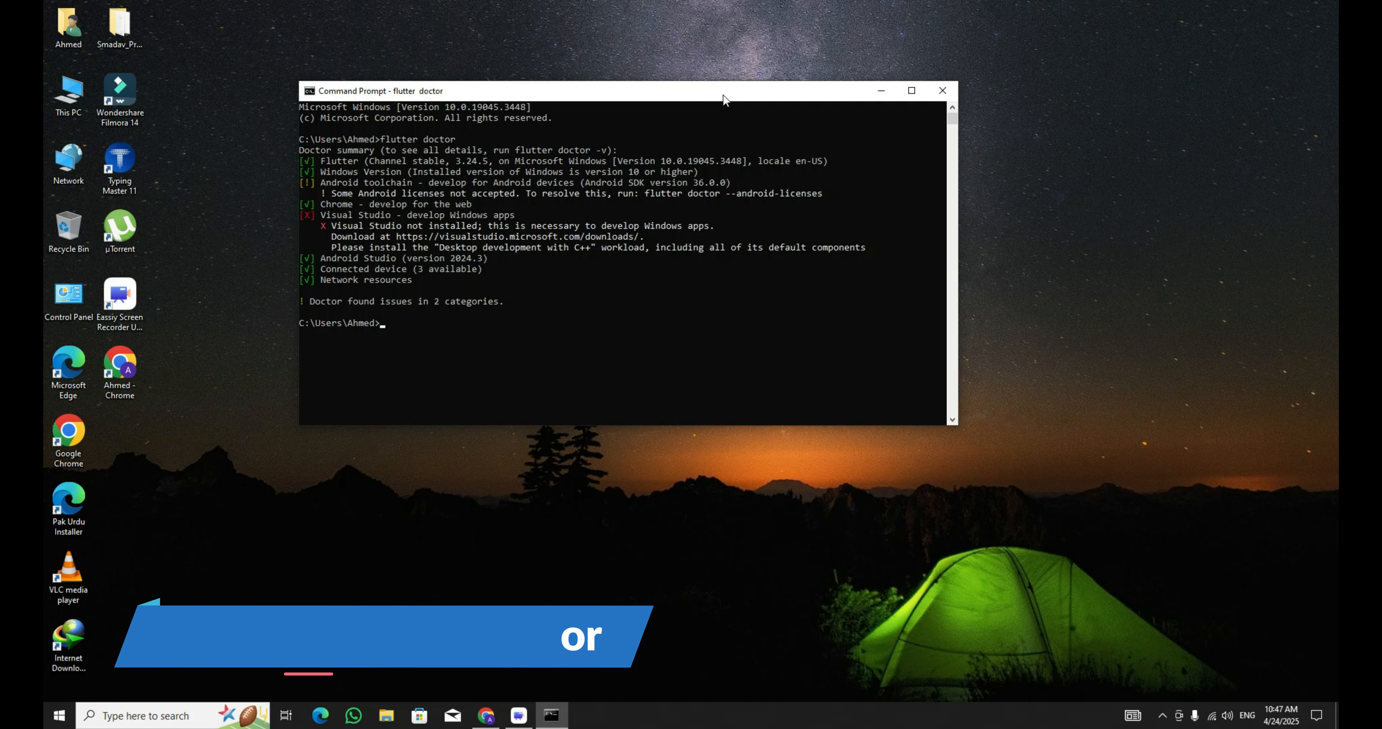
left_click_drag(641, 193, 822, 194)
key("ctrl+c")
left_click(637, 322)
key("ctrl+v")
key("Return")
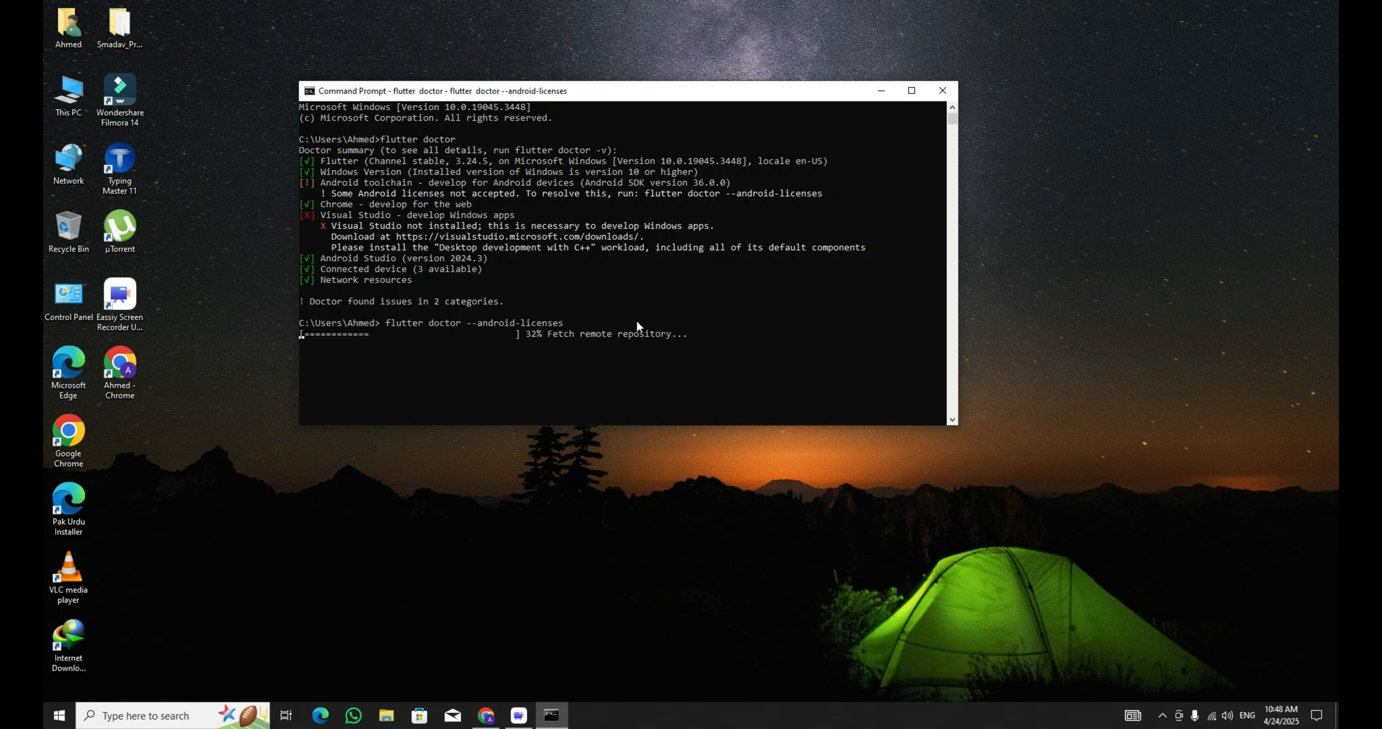
Accept all Android SDK licenses with y answers and rerun flutter doctor.
type("y")
key("Return")
type("yy")
key("Return")
type("flutter doctor")
key("Return")
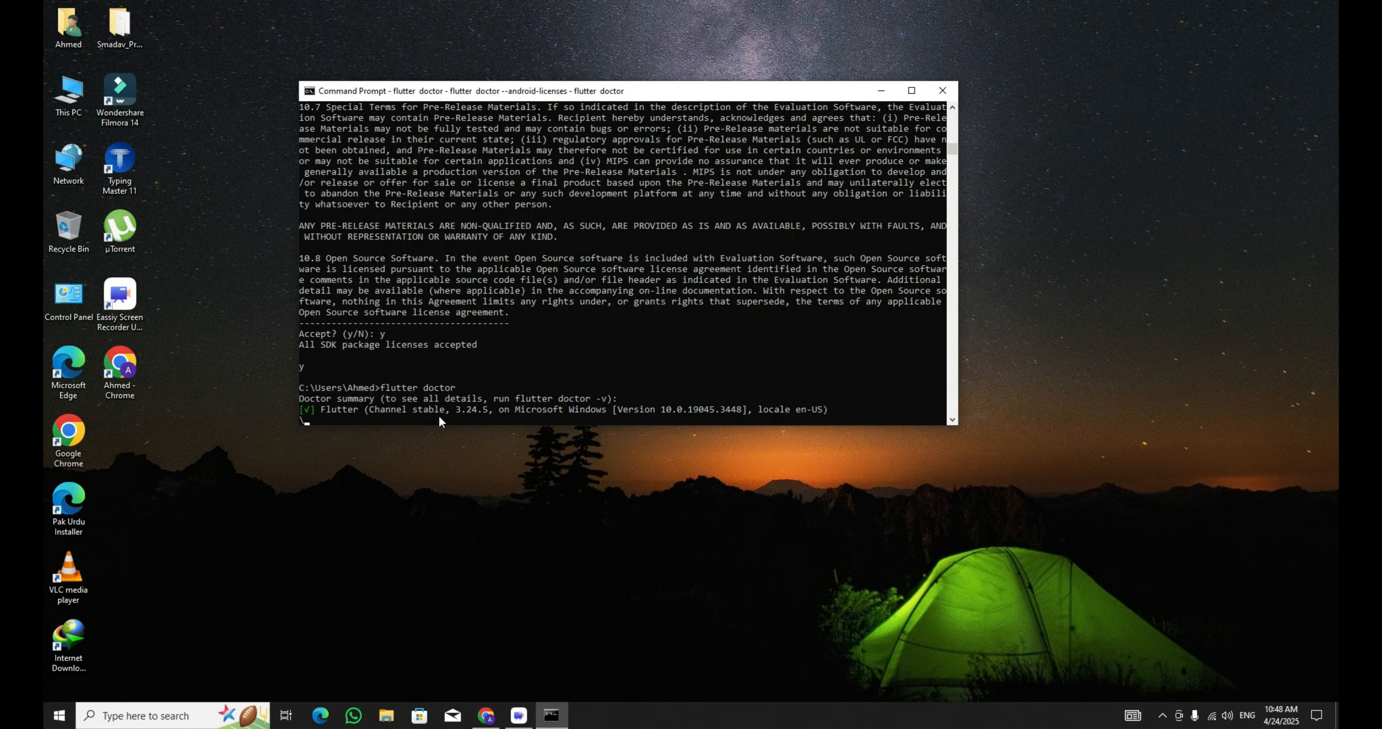
Close the Command Prompt and open the flutter folder on Data (E:) in File Explorer.
left_click(942, 90)
left_click(387, 715)
left_click(370, 544)
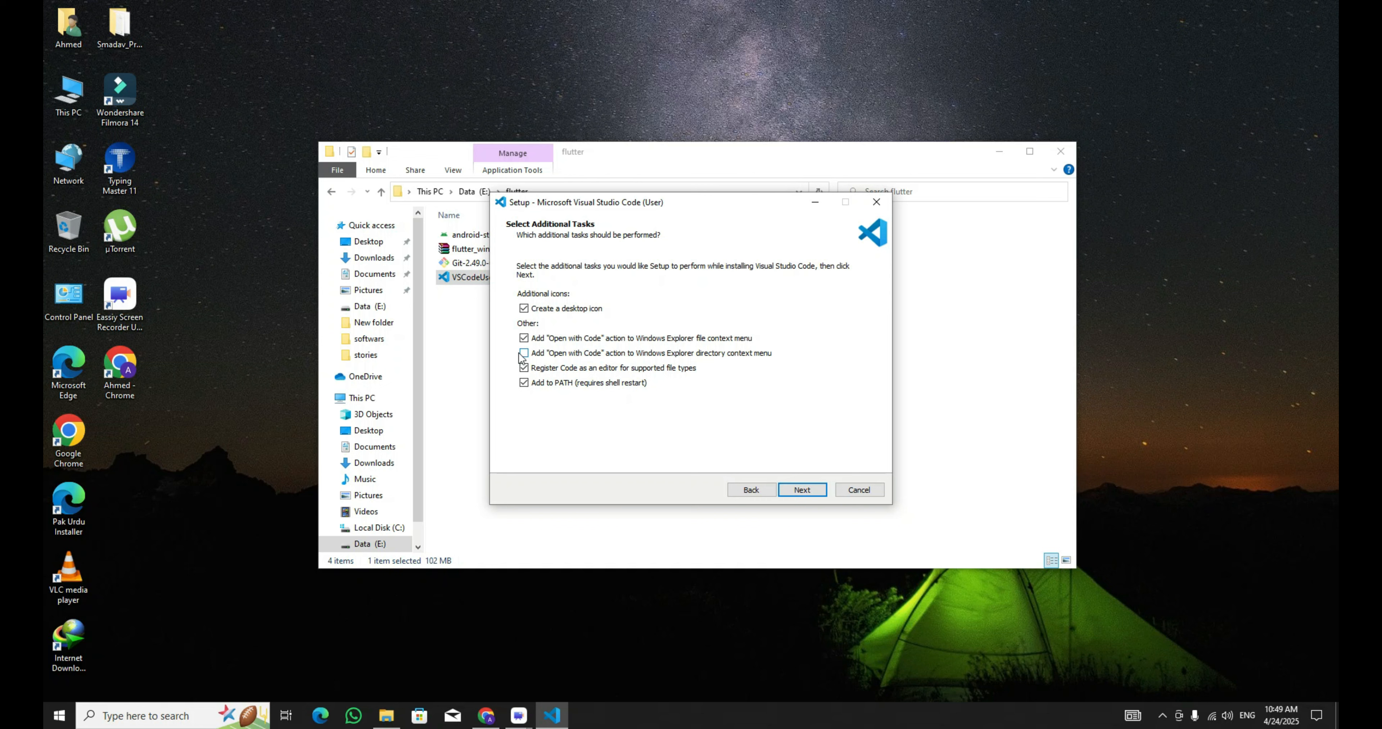
left_click(522, 354)
Install Visual Studio Code from VSCodeUserSetup-x64-1.99.3 with the default options.
left_click(802, 490)
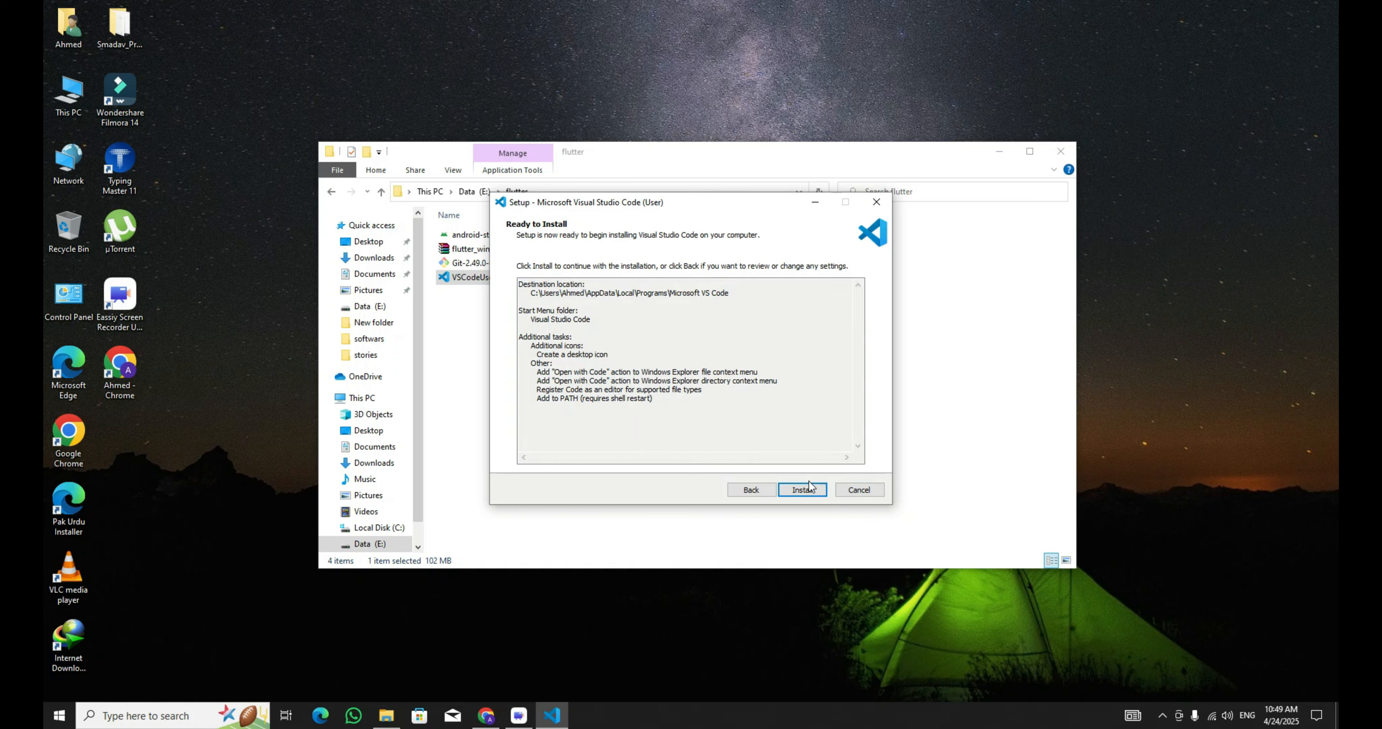
left_click(802, 490)
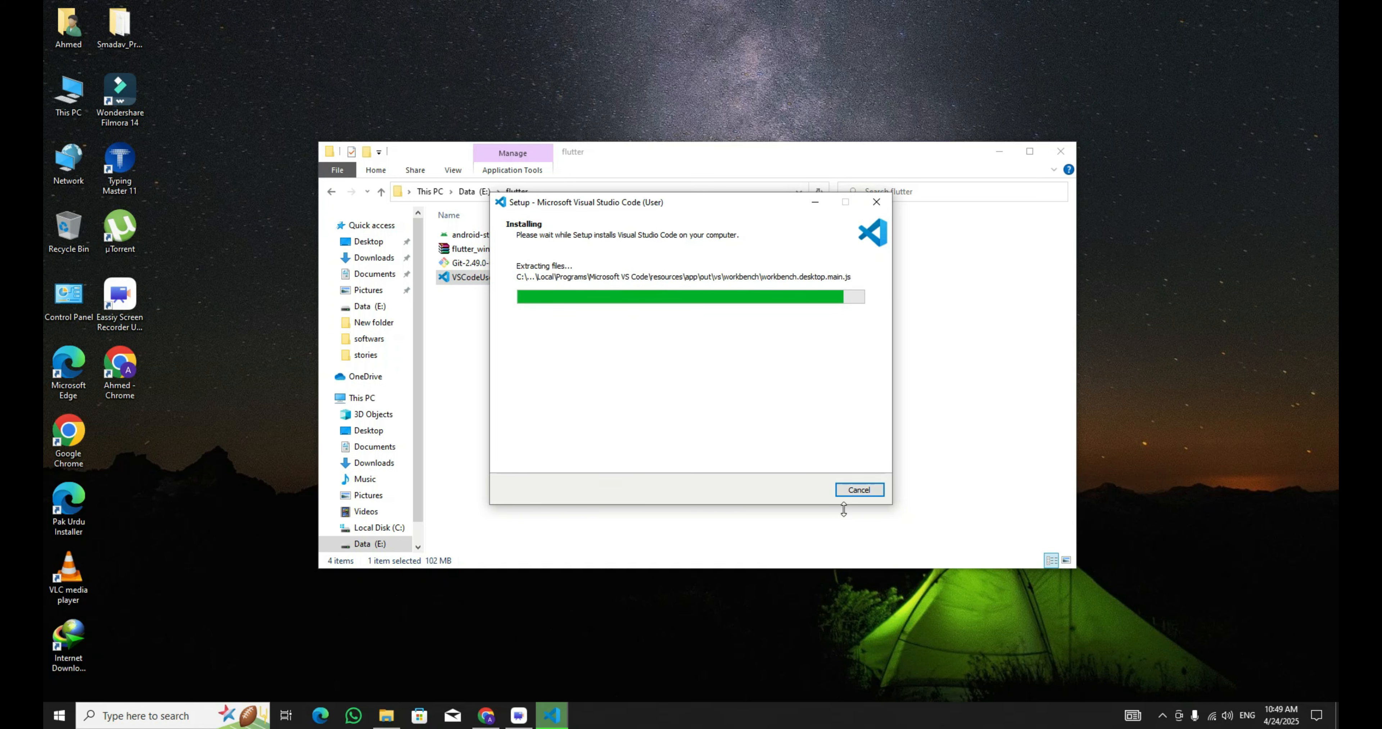
left_click(803, 490)
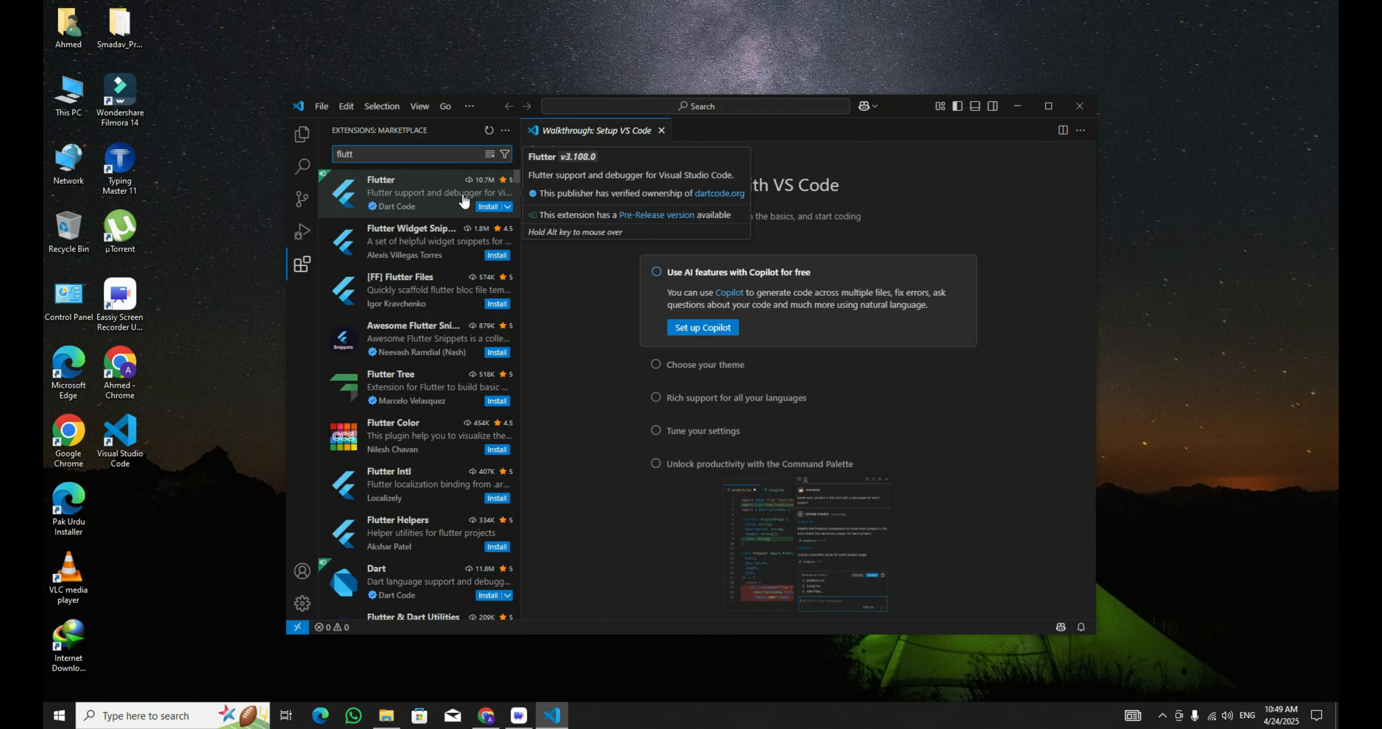